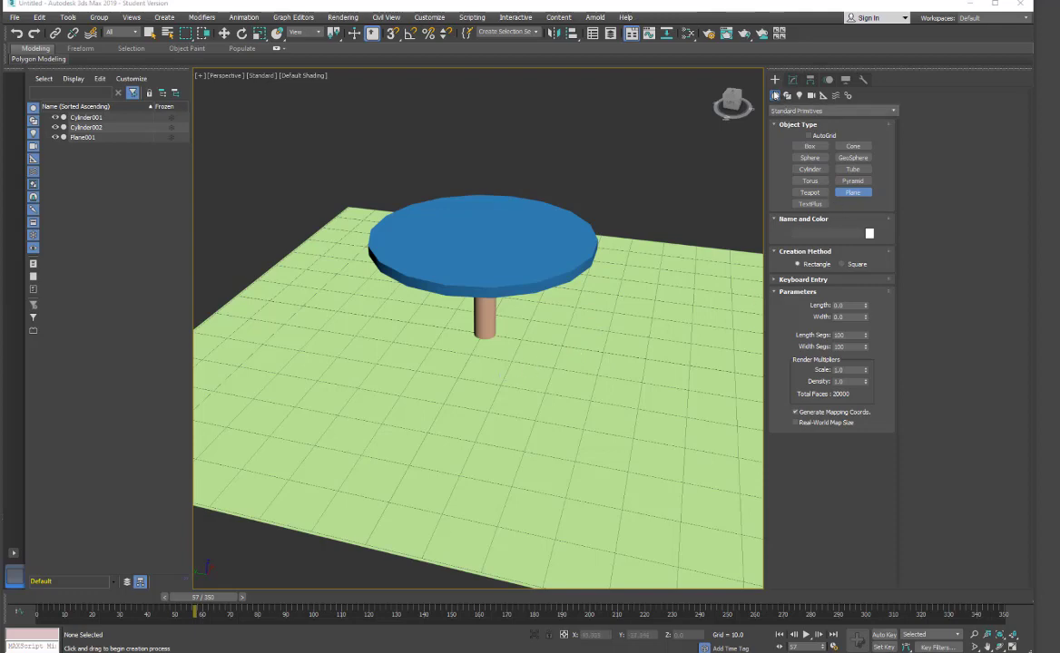
Switch to a top wireframe view and draw a plane about 74 by 69 units covering the round tabletop.
{"action": "left_click", "coordinate": [731, 94]}
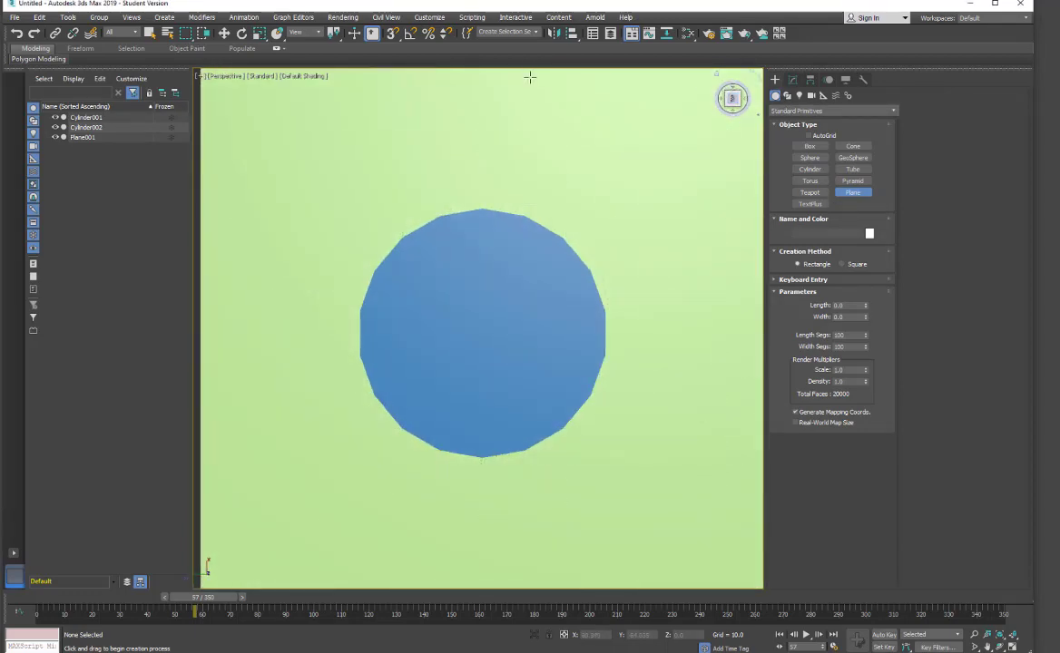
{"action": "left_click", "coordinate": [297, 77]}
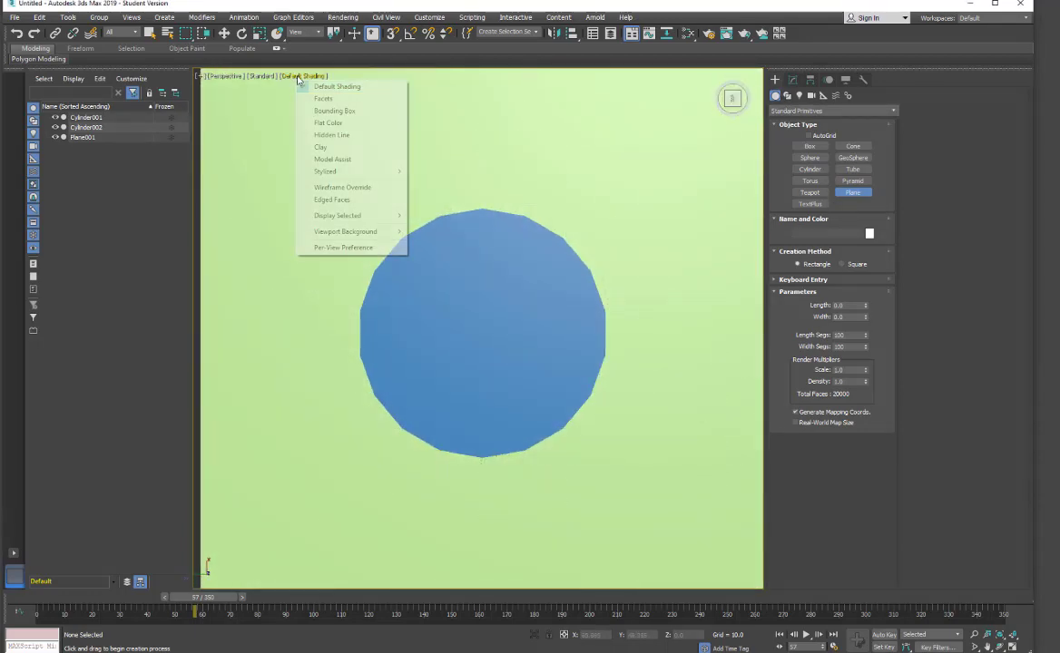
{"action": "left_click", "coordinate": [318, 187]}
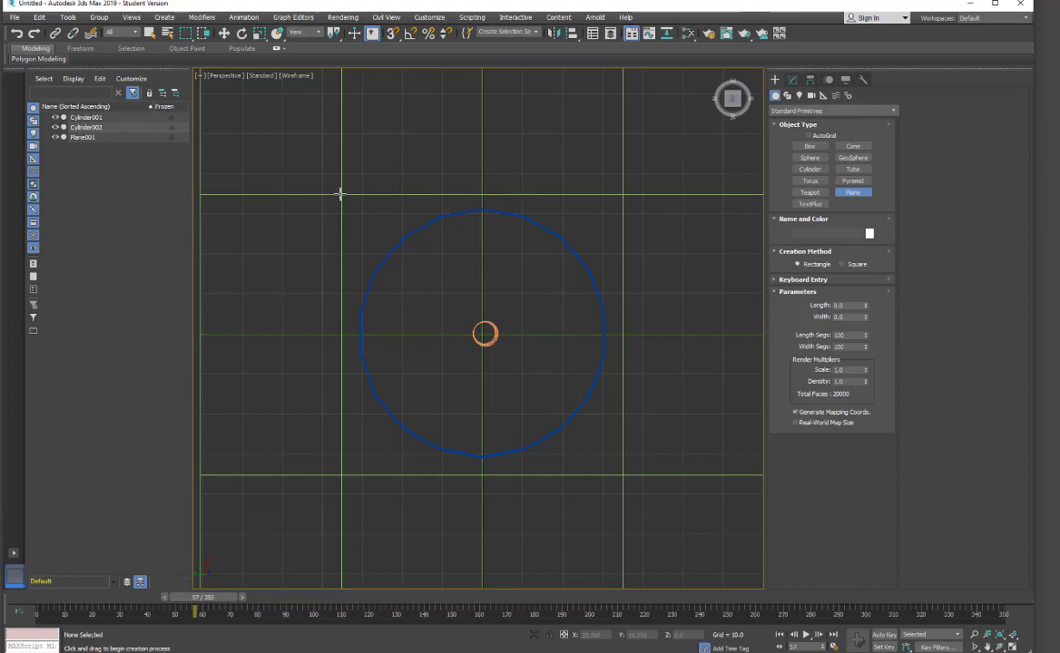
{"action": "left_click_drag", "start_coordinate": [340, 193], "coordinate": [635, 472]}
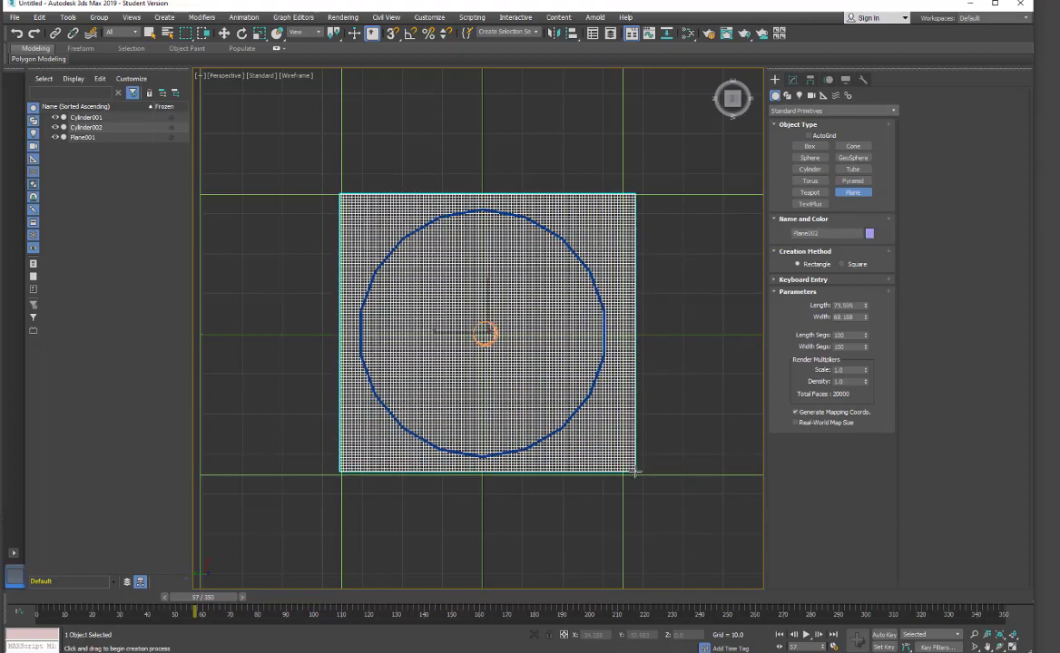
Raise the plane above the tabletop to a height of about 28.2 units in the shaded perspective view.
{"action": "right_click", "coordinate": [525, 296]}
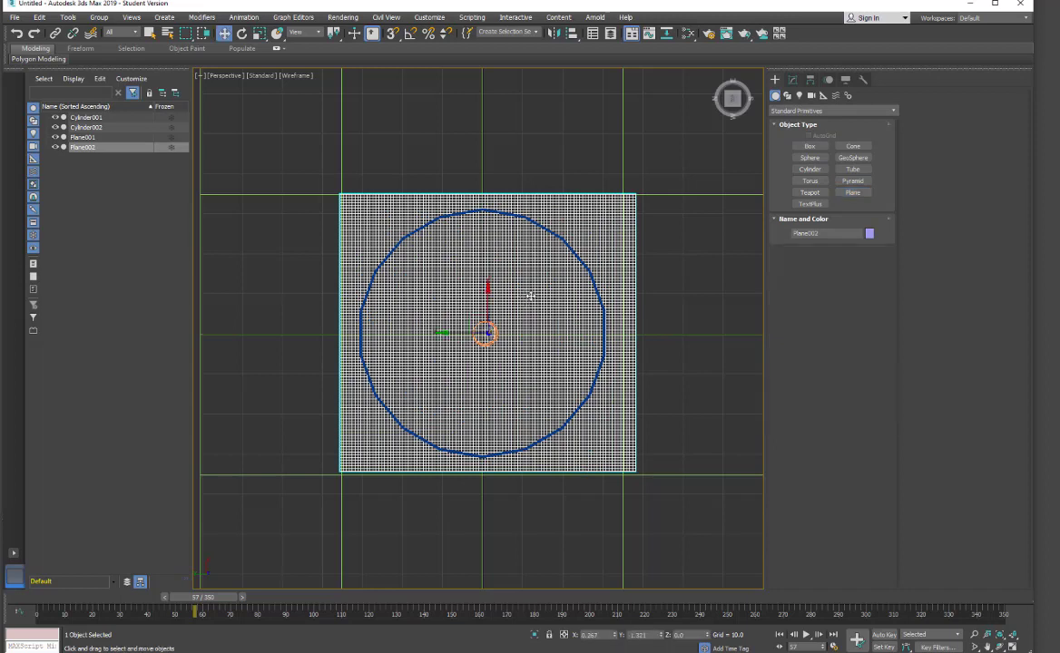
{"action": "left_click", "coordinate": [790, 82]}
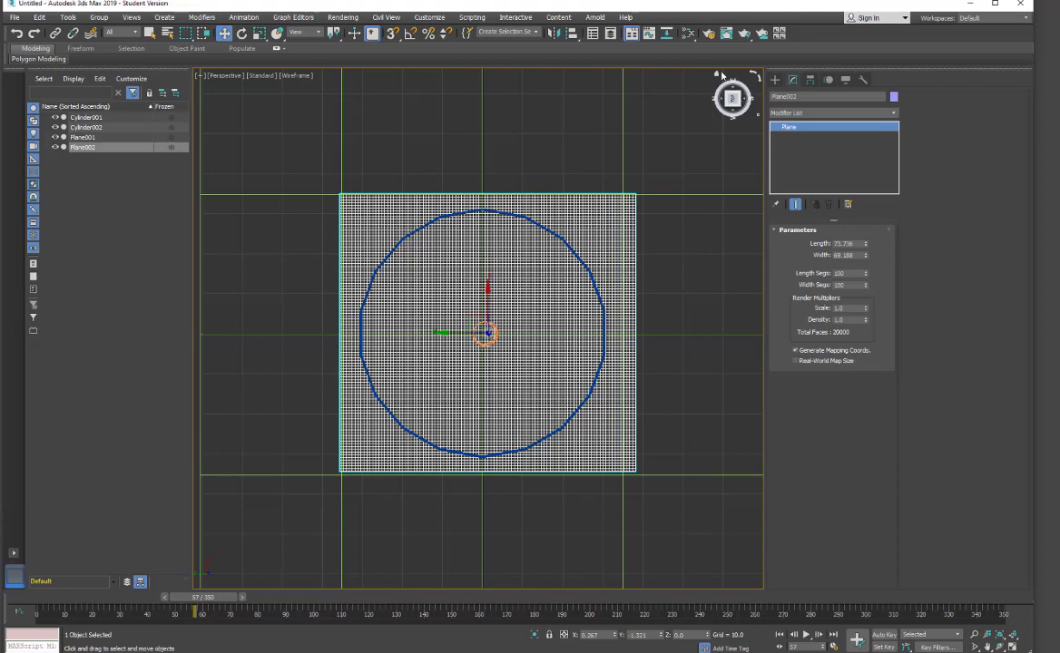
{"action": "left_click", "coordinate": [717, 76]}
{"action": "left_click", "coordinate": [298, 75]}
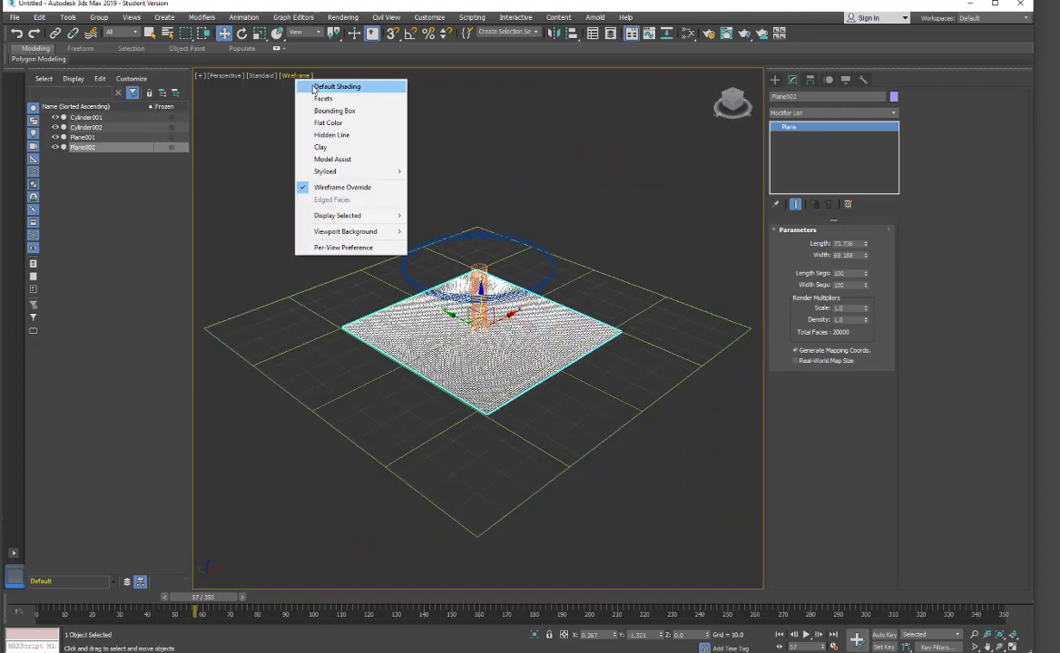
{"action": "left_click", "coordinate": [322, 86]}
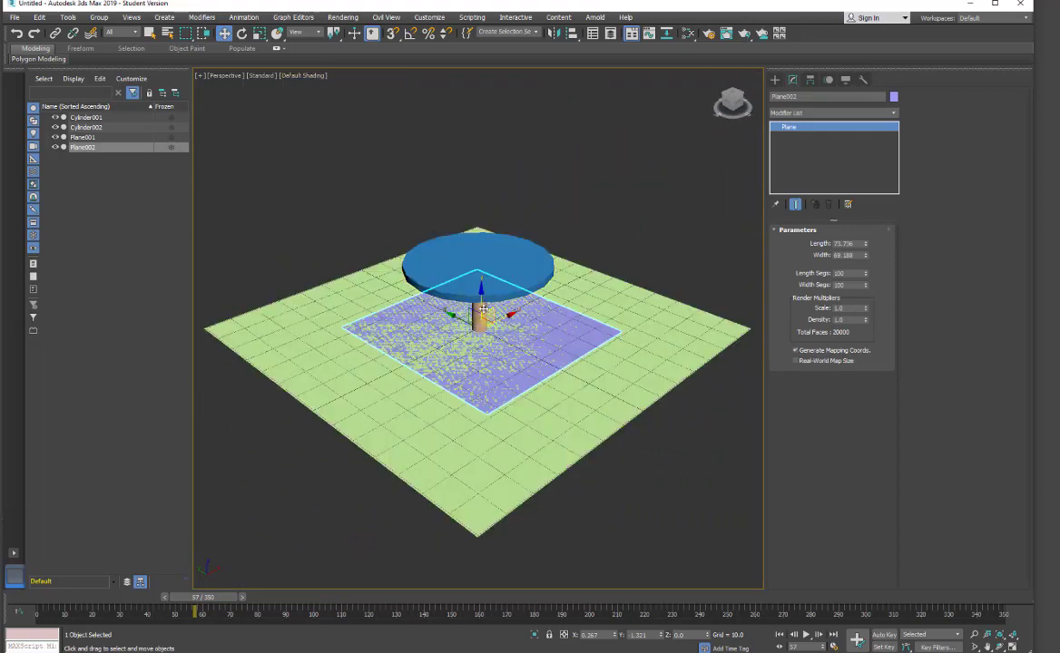
{"action": "left_click_drag", "start_coordinate": [481, 293], "coordinate": [487, 237]}
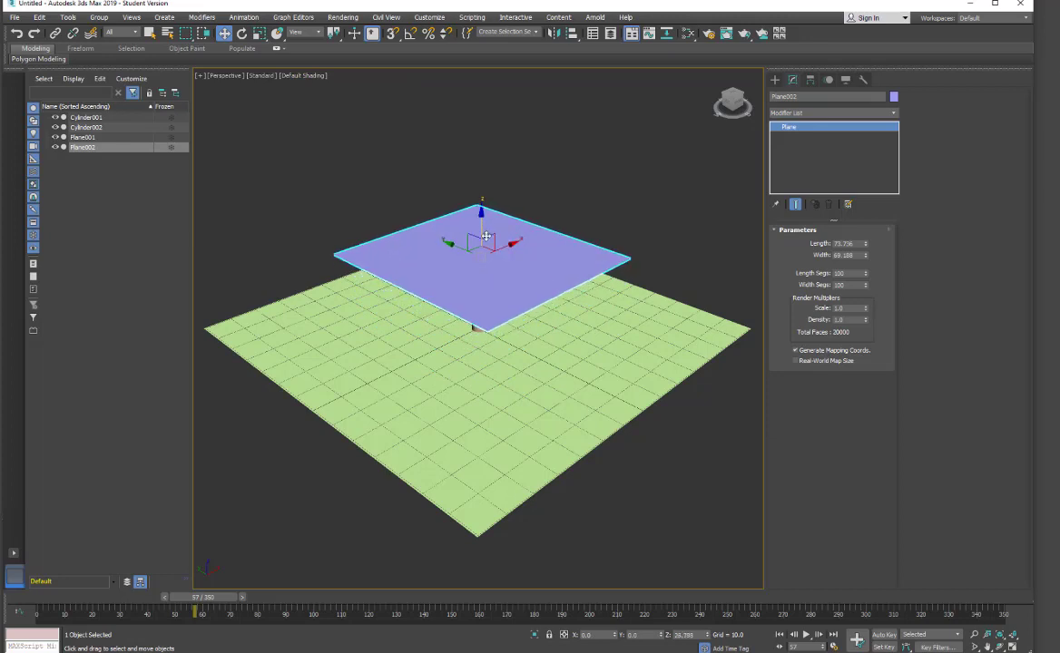
{"action": "middle_click_drag", "start_coordinate": [485, 457], "coordinate": [445, 286], "text": "alt"}
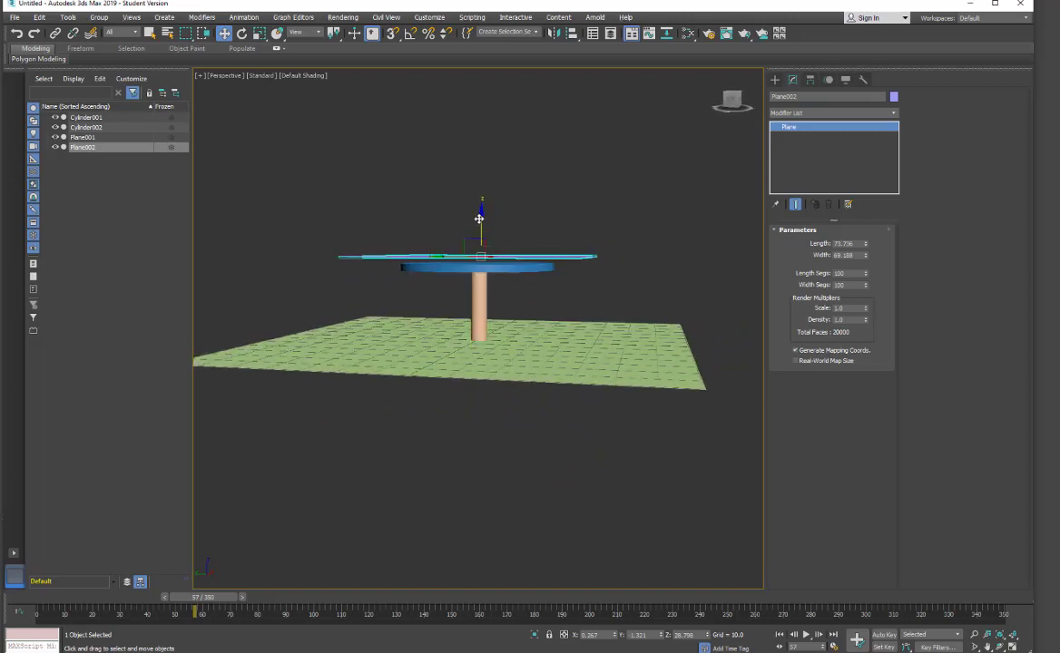
{"action": "left_click_drag", "start_coordinate": [478, 218], "coordinate": [480, 220]}
{"action": "scroll", "coordinate": [548, 266], "scroll_direction": "up", "scroll_amount": 3}
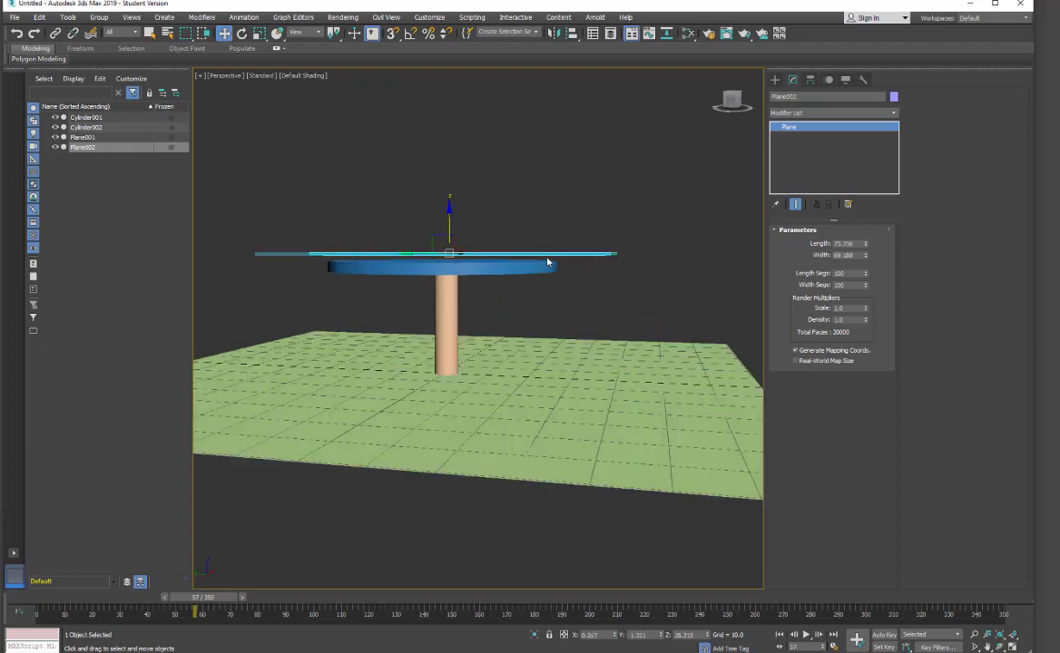
{"action": "middle_click_drag", "start_coordinate": [497, 312], "coordinate": [550, 350], "text": "alt"}
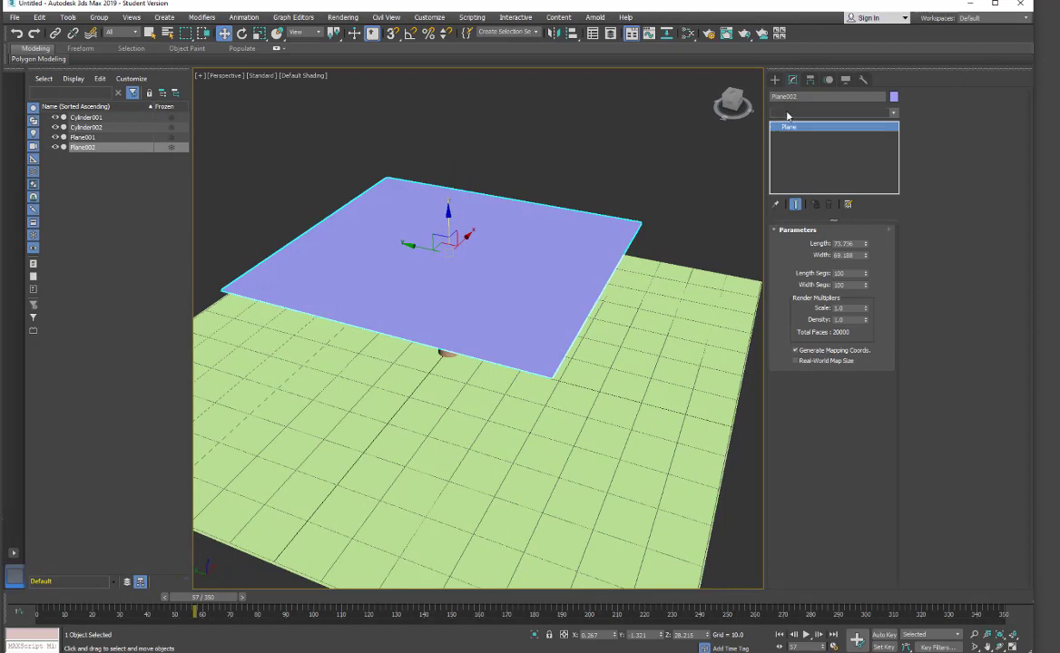
Apply a Cloth modifier to the plane.
{"action": "left_click", "coordinate": [833, 113]}
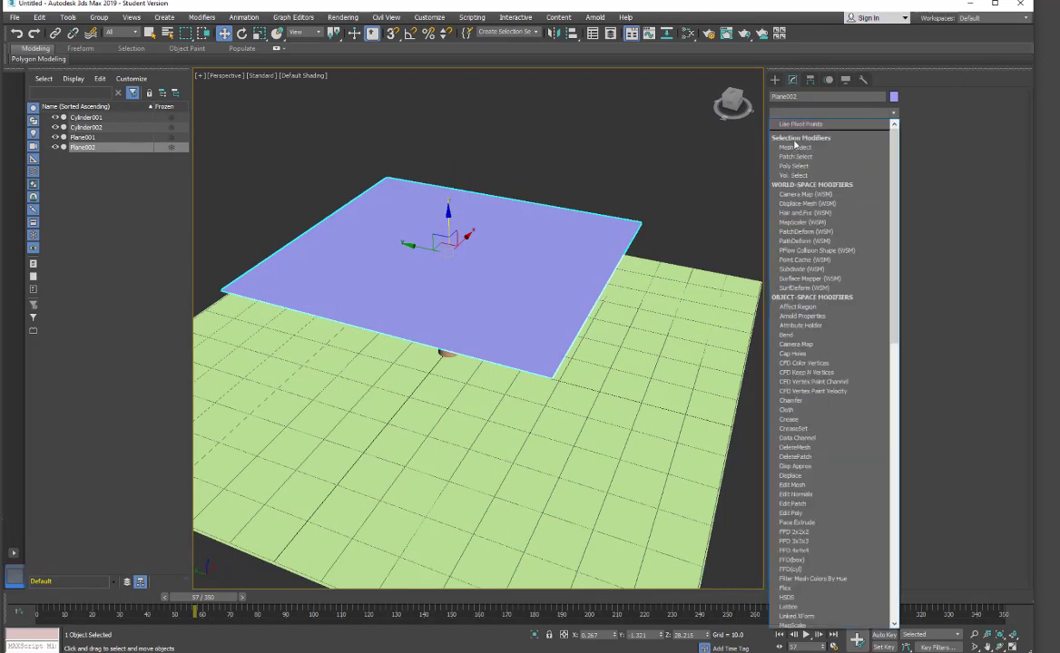
{"action": "left_click", "coordinate": [786, 411]}
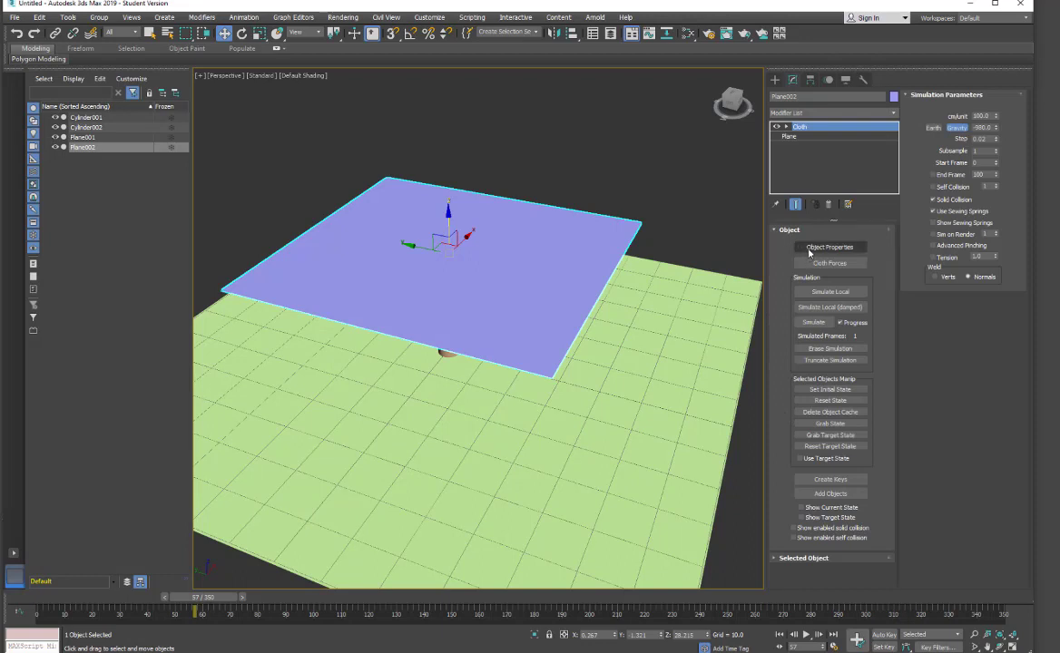
In the cloth object properties, make Plane002 a cloth object using the Cotton preset.
{"action": "left_click", "coordinate": [843, 253]}
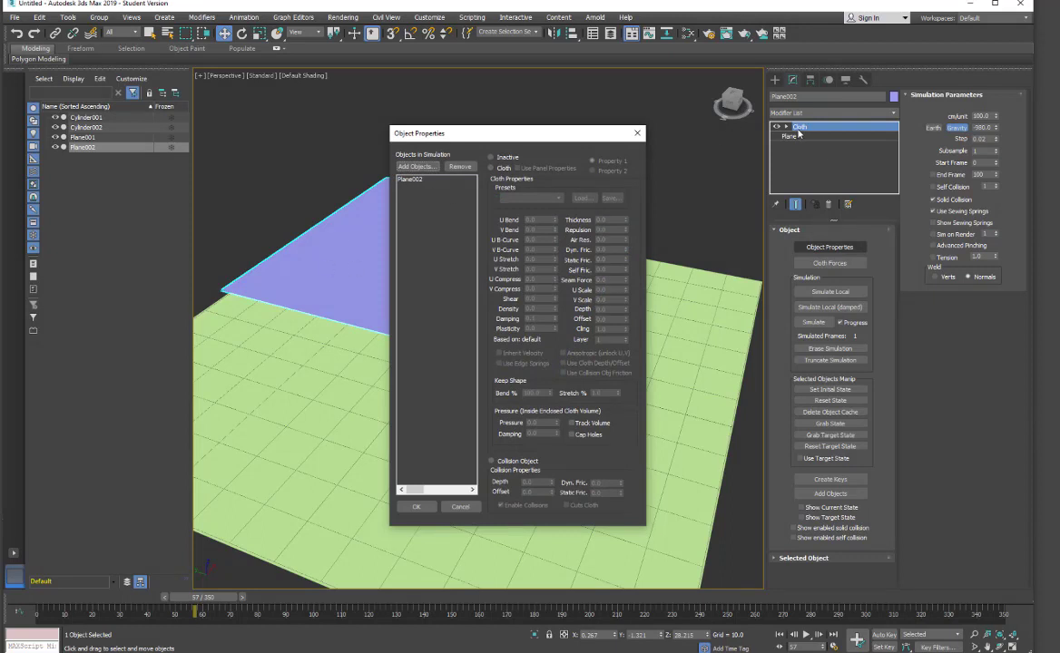
{"action": "left_click", "coordinate": [418, 181]}
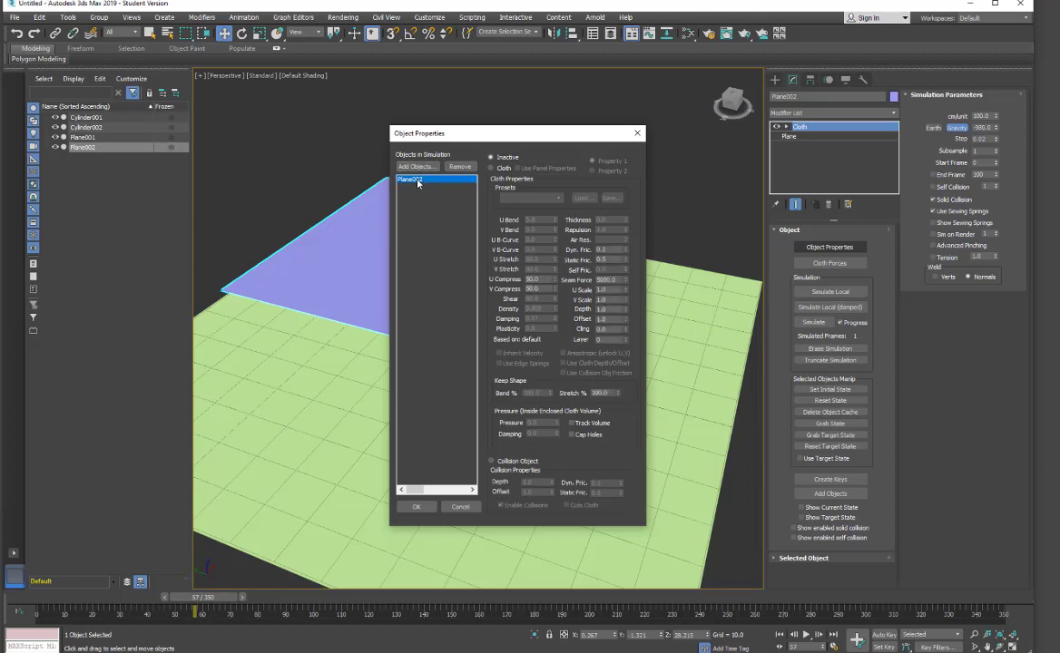
{"action": "left_click", "coordinate": [491, 168]}
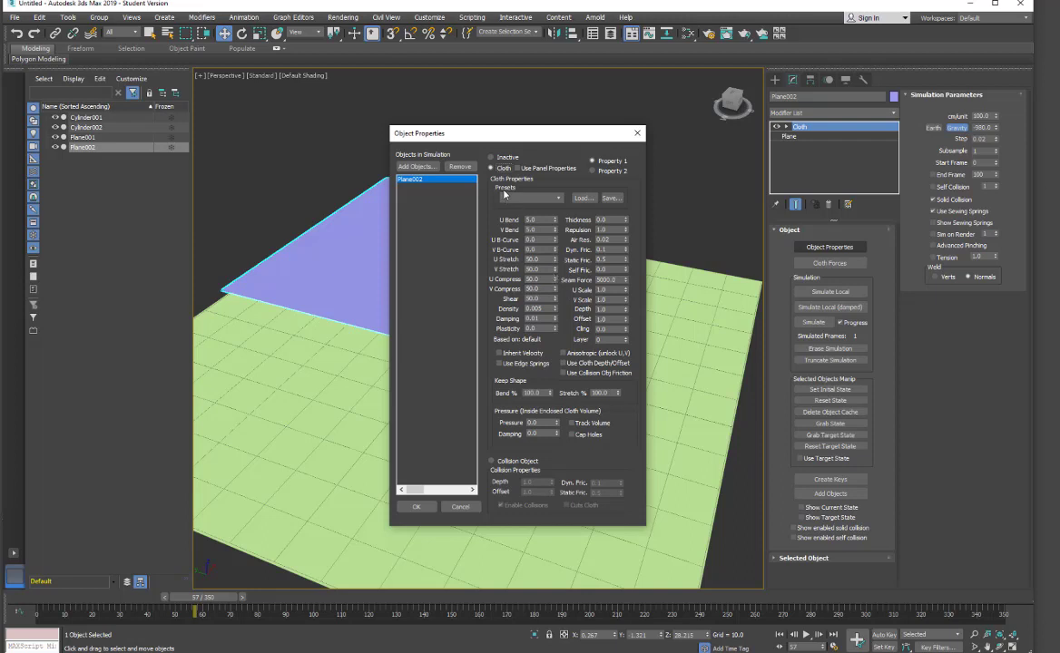
{"action": "left_click", "coordinate": [557, 199]}
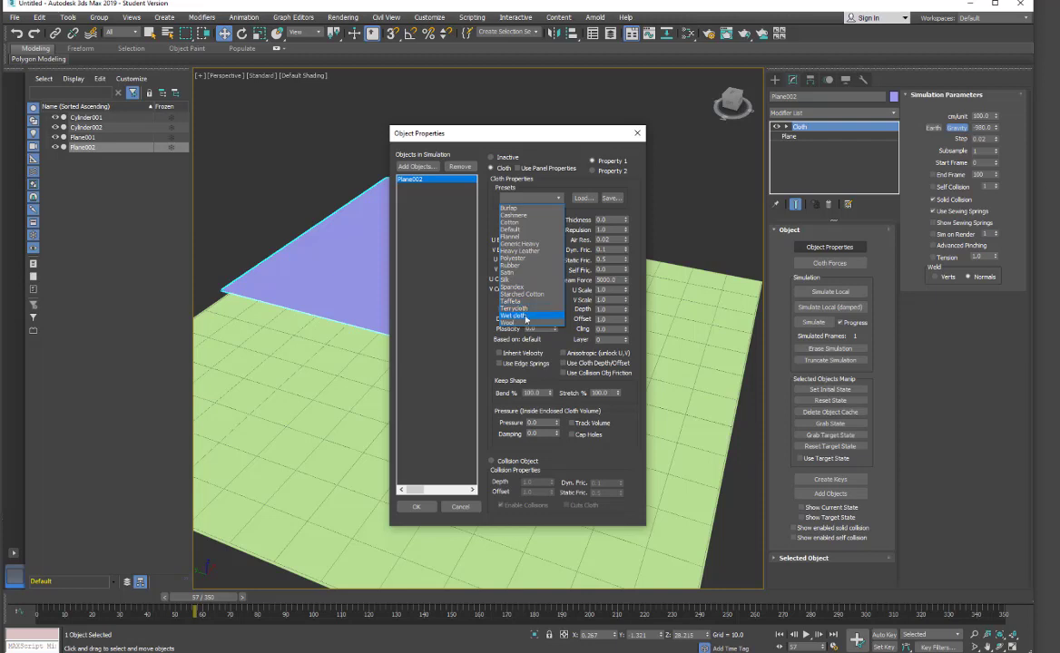
{"action": "left_click", "coordinate": [521, 222]}
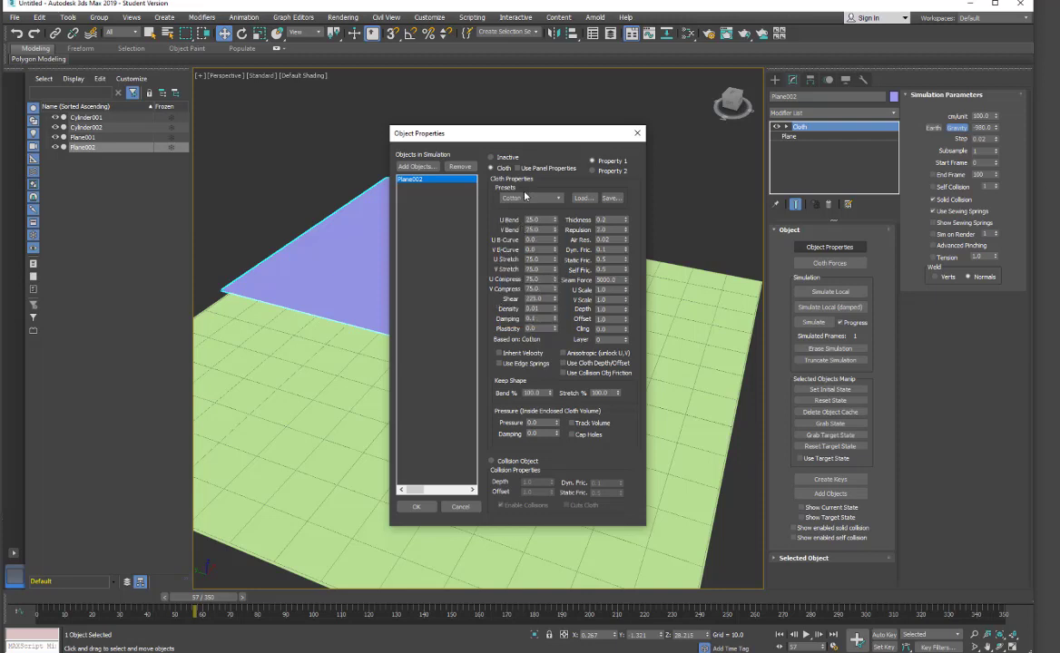
Add Cylinder001, Cylinder002 and Plane001 to the simulation and set them as collision objects.
{"action": "left_click", "coordinate": [416, 167]}
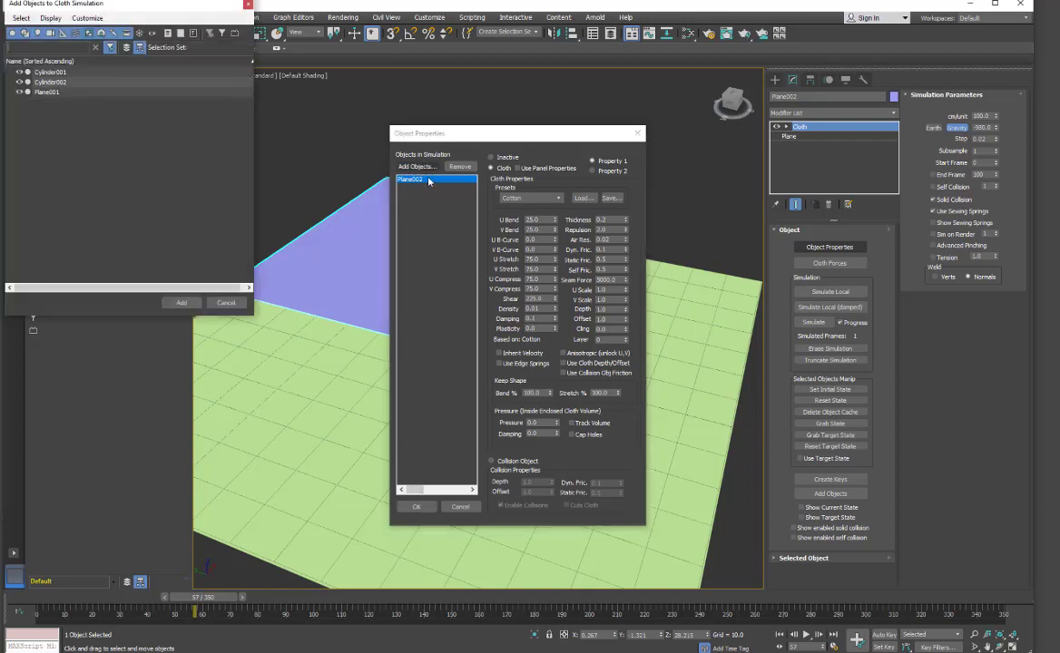
{"action": "left_click", "coordinate": [53, 92]}
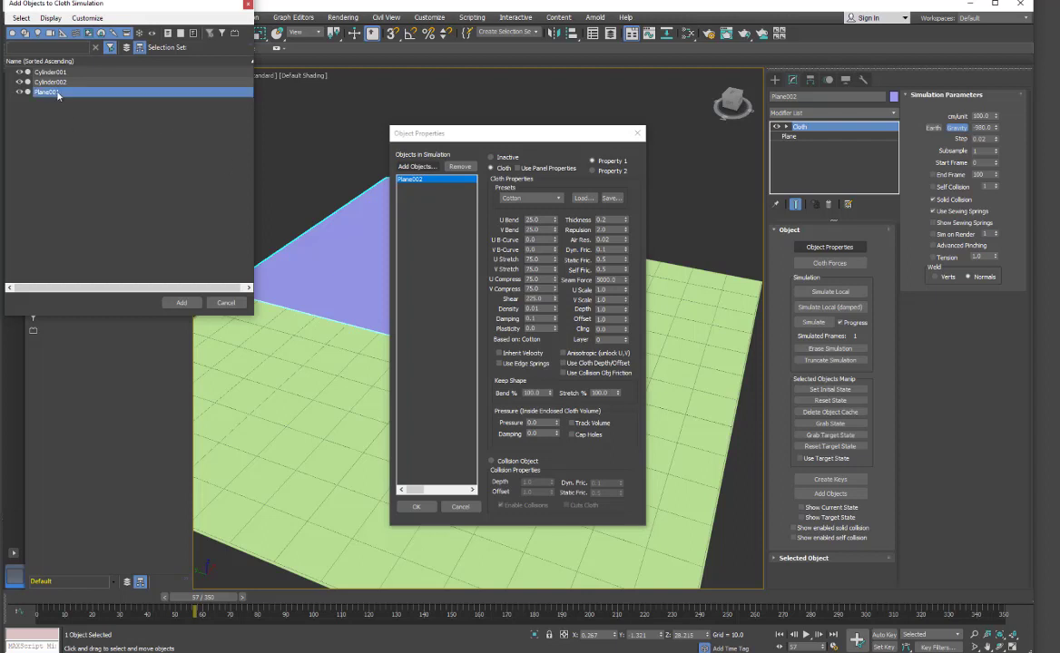
{"action": "left_click", "coordinate": [60, 72], "text": "shift"}
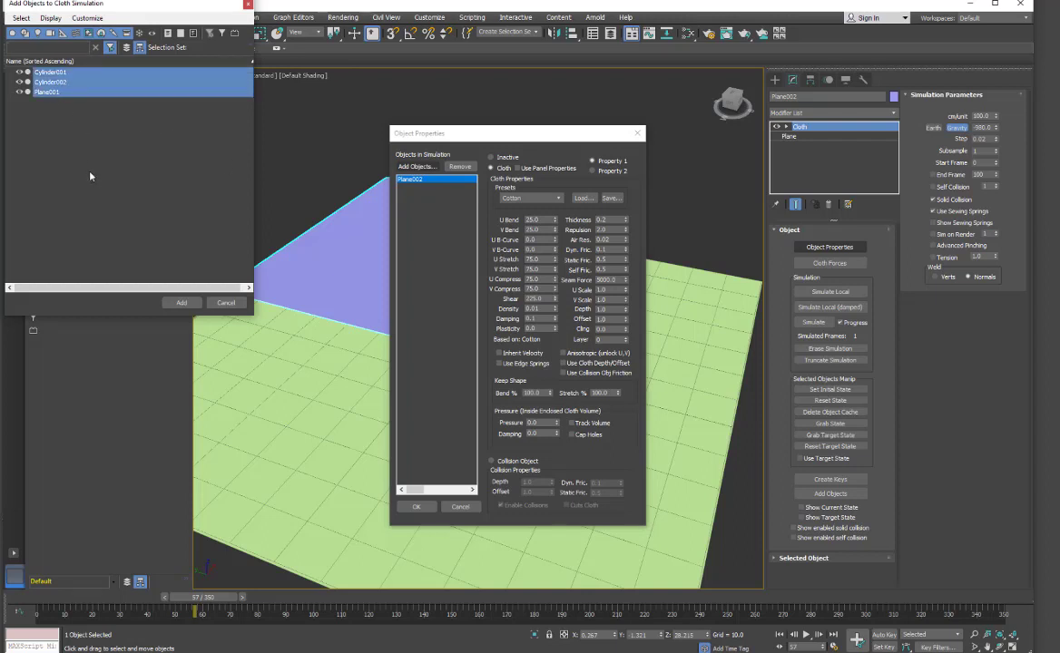
{"action": "left_click", "coordinate": [183, 302]}
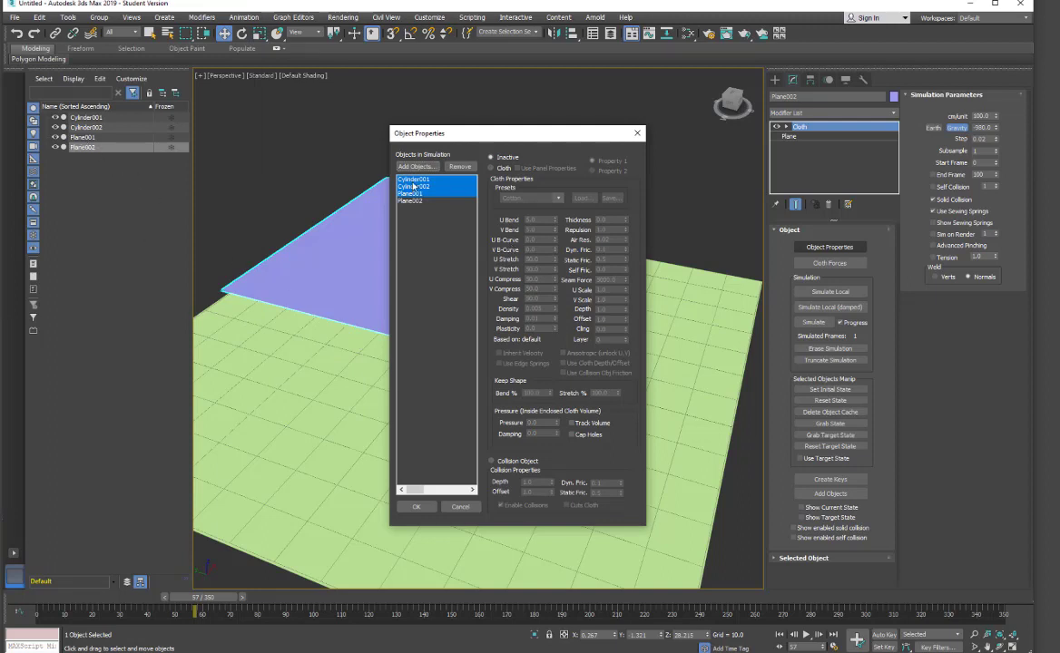
{"action": "left_click", "coordinate": [492, 462]}
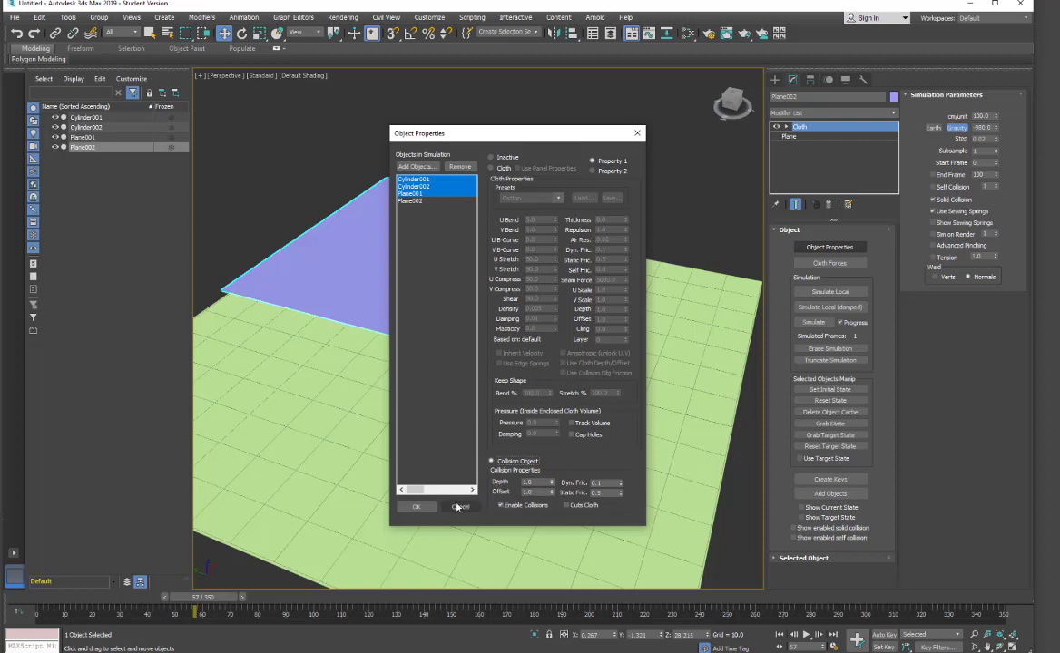
{"action": "left_click", "coordinate": [416, 509]}
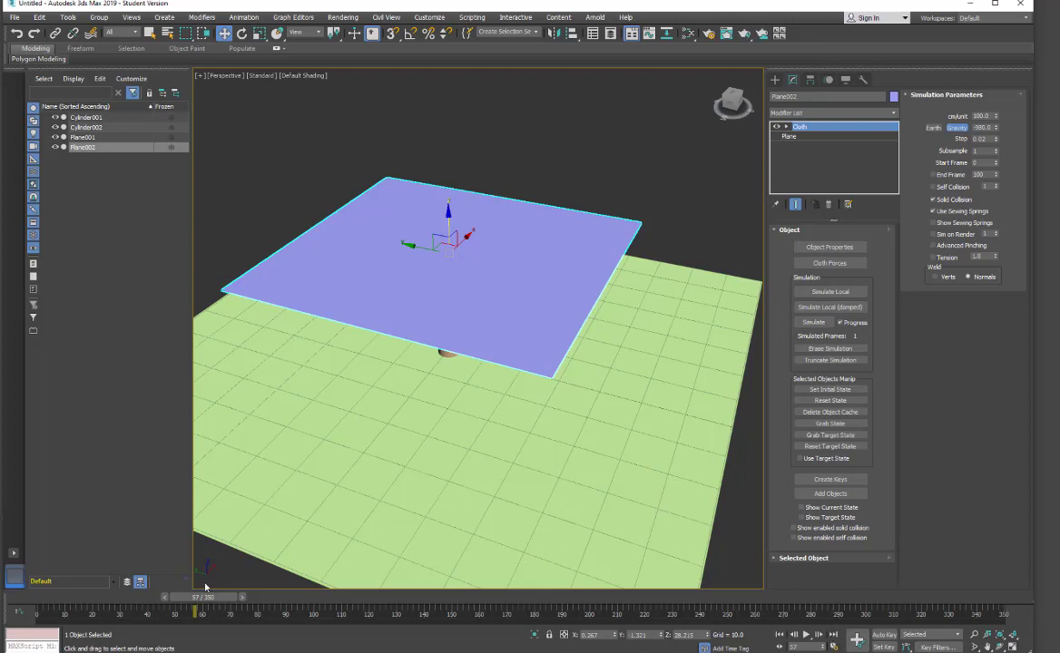
Rewind to frame 0 and run the cloth simulation, cancelling it around frame 286.
{"action": "left_click_drag", "start_coordinate": [200, 597], "coordinate": [18, 597]}
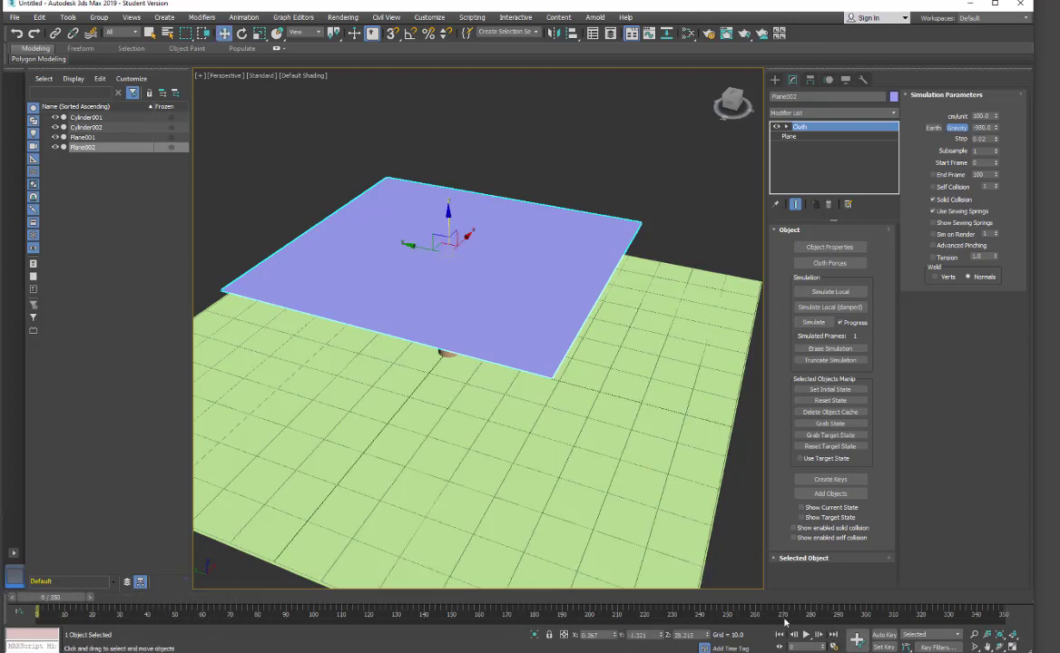
{"action": "left_click", "coordinate": [833, 646]}
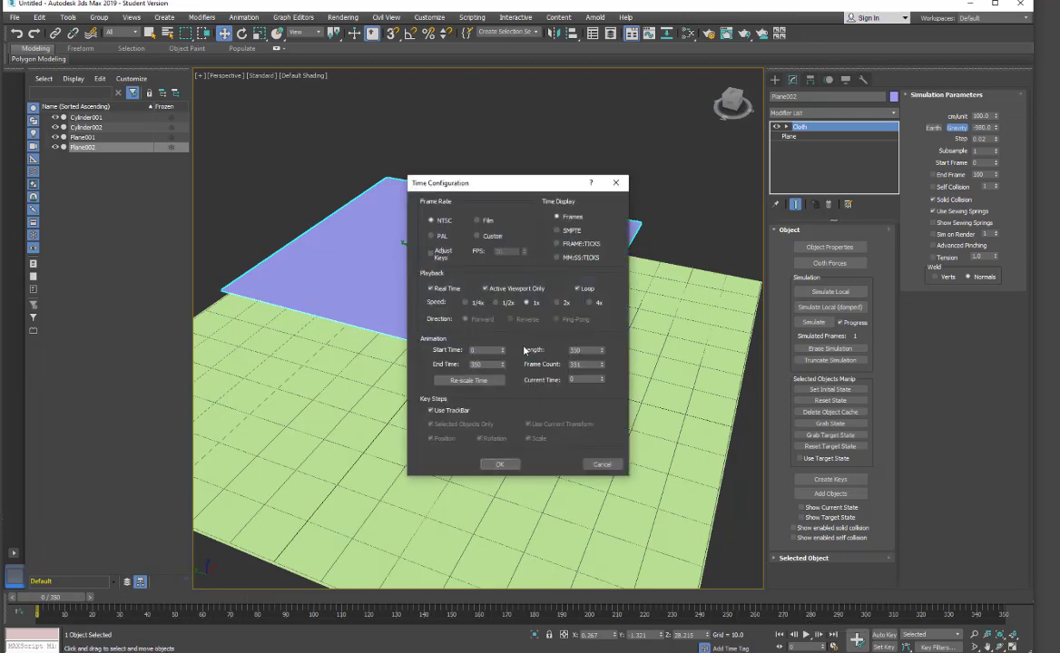
{"action": "left_click", "coordinate": [493, 465]}
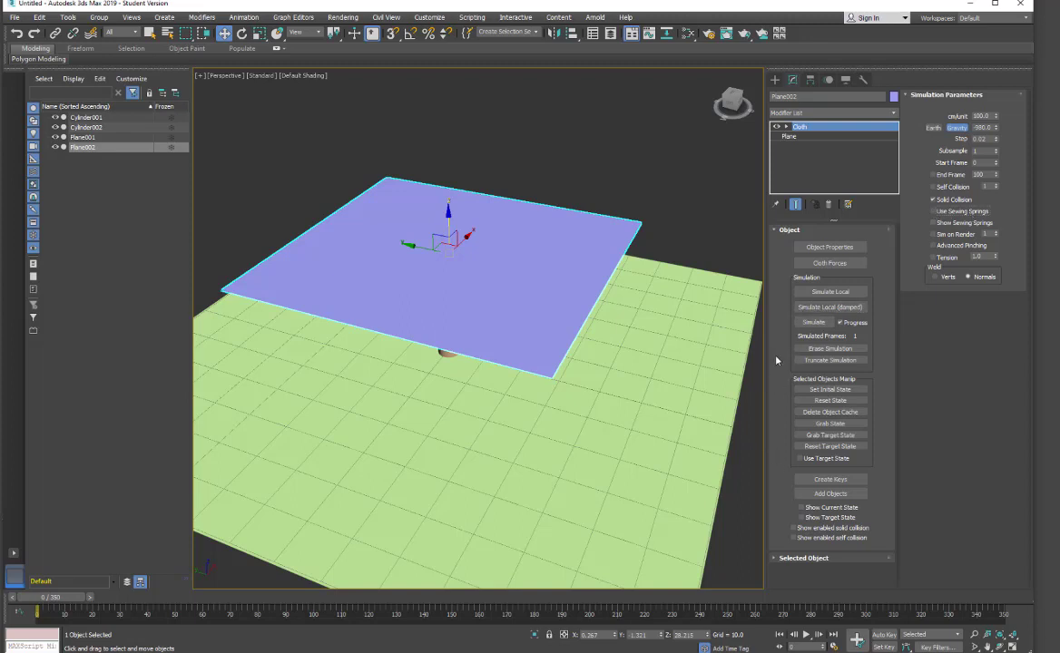
{"action": "left_click", "coordinate": [809, 327]}
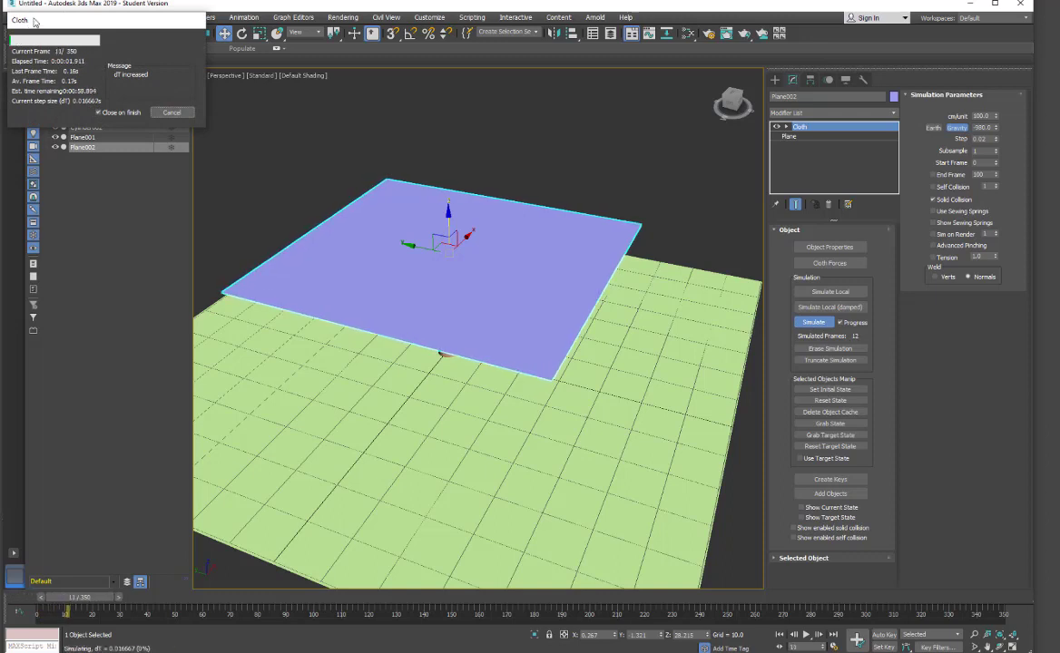
{"action": "left_click_drag", "start_coordinate": [31, 21], "coordinate": [162, 36]}
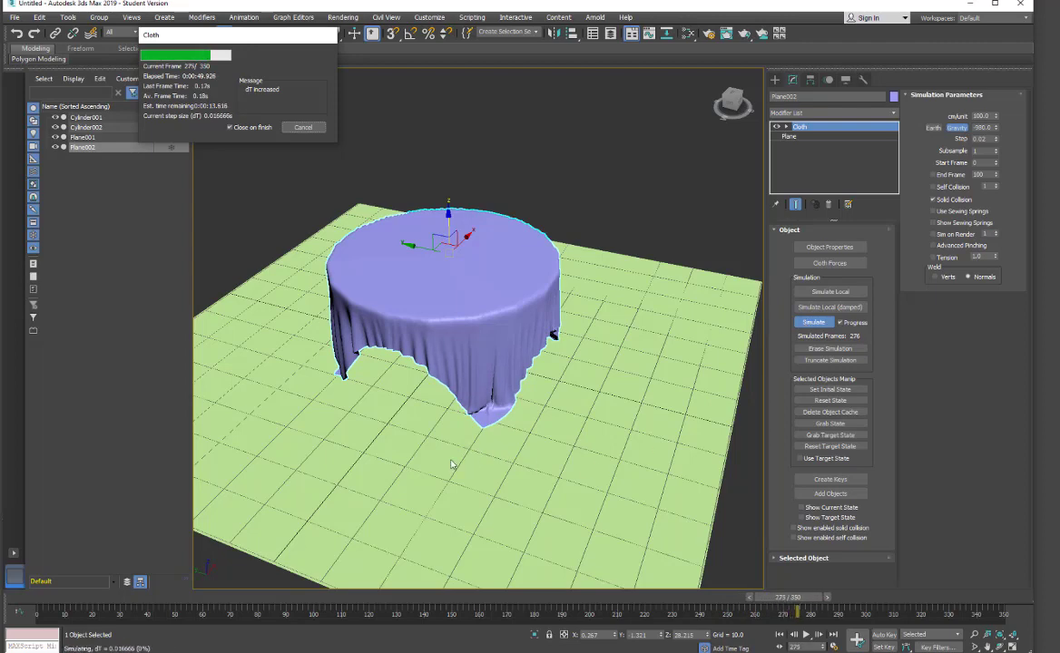
{"action": "left_click", "coordinate": [302, 128]}
Orbit around the draped cloth and scrub the timeline to review the simulation.
{"action": "middle_click_drag", "start_coordinate": [334, 460], "coordinate": [490, 473], "text": "alt"}
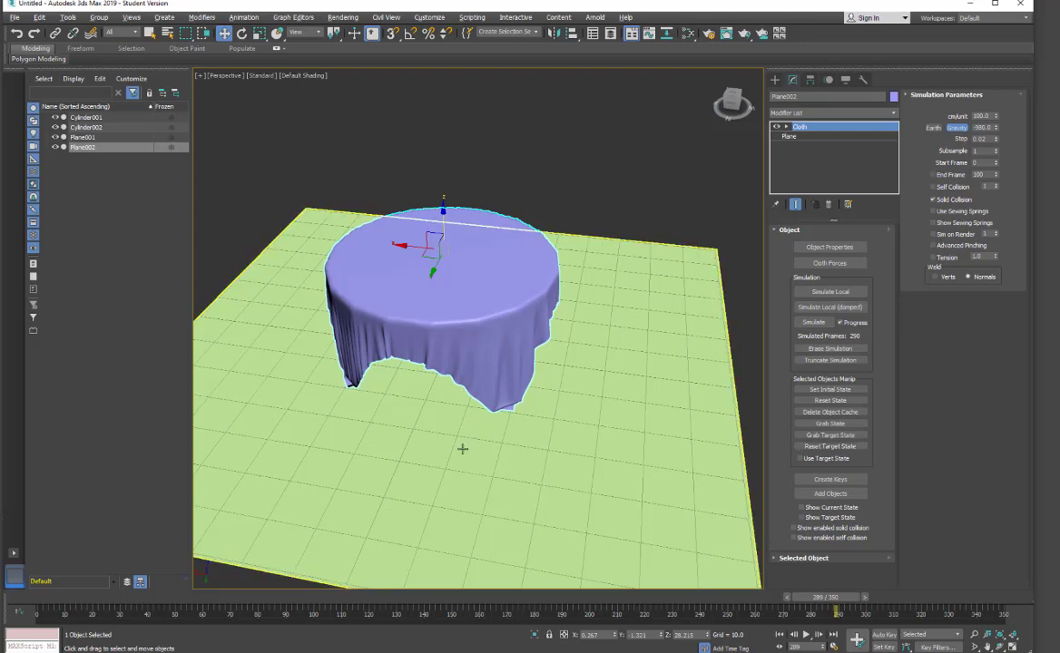
{"action": "middle_click_drag", "start_coordinate": [463, 449], "coordinate": [510, 450]}
{"action": "scroll", "coordinate": [510, 449], "scroll_direction": "up", "scroll_amount": 3}
{"action": "mouse_move", "coordinate": [428, 451]}
{"action": "middle_mouse_down"}
{"action": "mouse_move", "coordinate": [469, 428]}
{"action": "mouse_move", "coordinate": [476, 443]}
{"action": "mouse_move", "coordinate": [488, 432]}
{"action": "mouse_move", "coordinate": [412, 428]}
{"action": "mouse_move", "coordinate": [363, 451]}
{"action": "mouse_move", "coordinate": [410, 459]}
{"action": "mouse_move", "coordinate": [425, 428]}
{"action": "middle_mouse_up"}
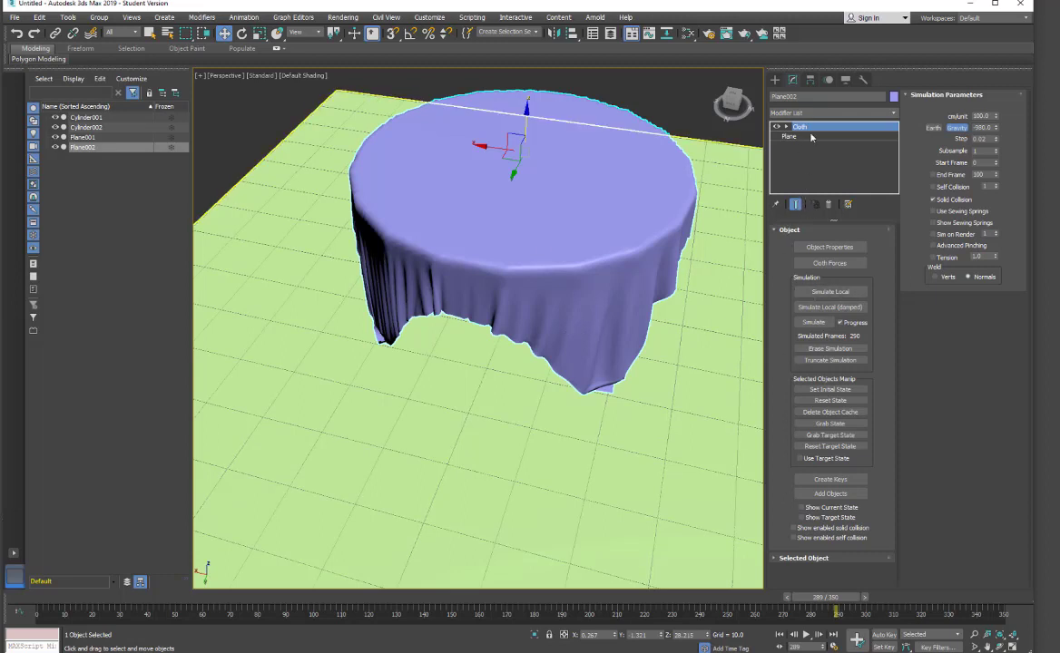
{"action": "right_click", "coordinate": [798, 130]}
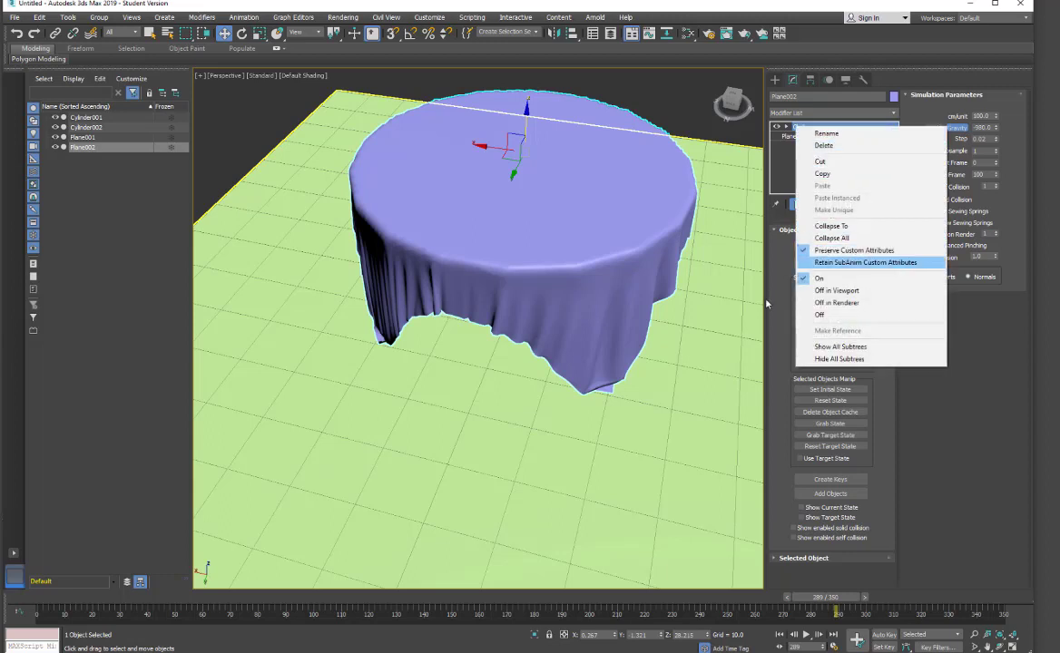
{"action": "left_click", "coordinate": [776, 342]}
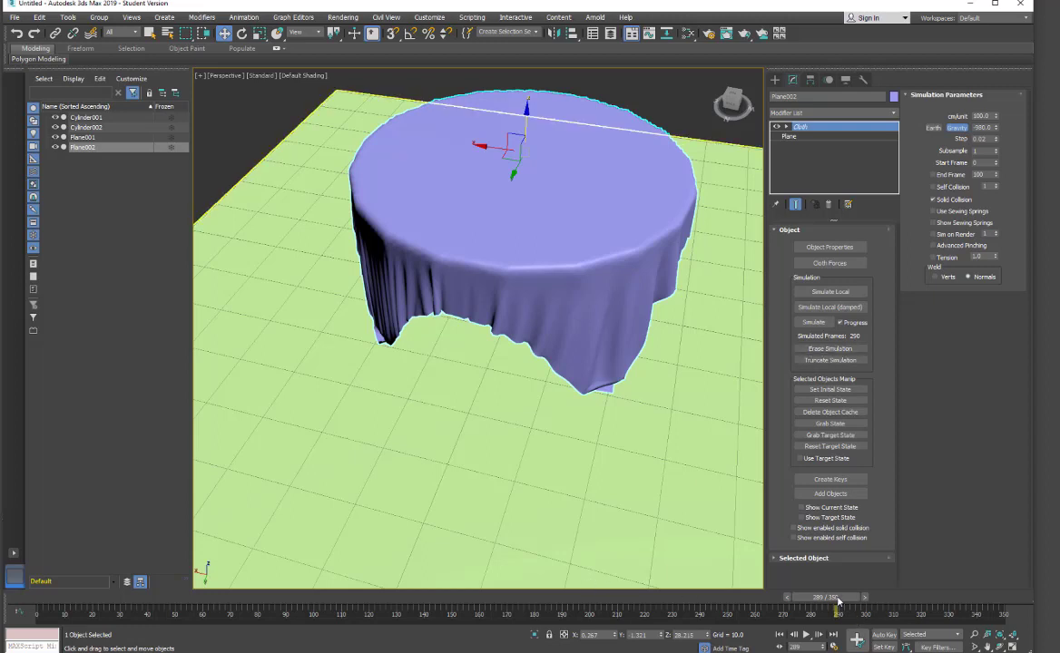
{"action": "left_click_drag", "start_coordinate": [838, 601], "coordinate": [518, 614]}
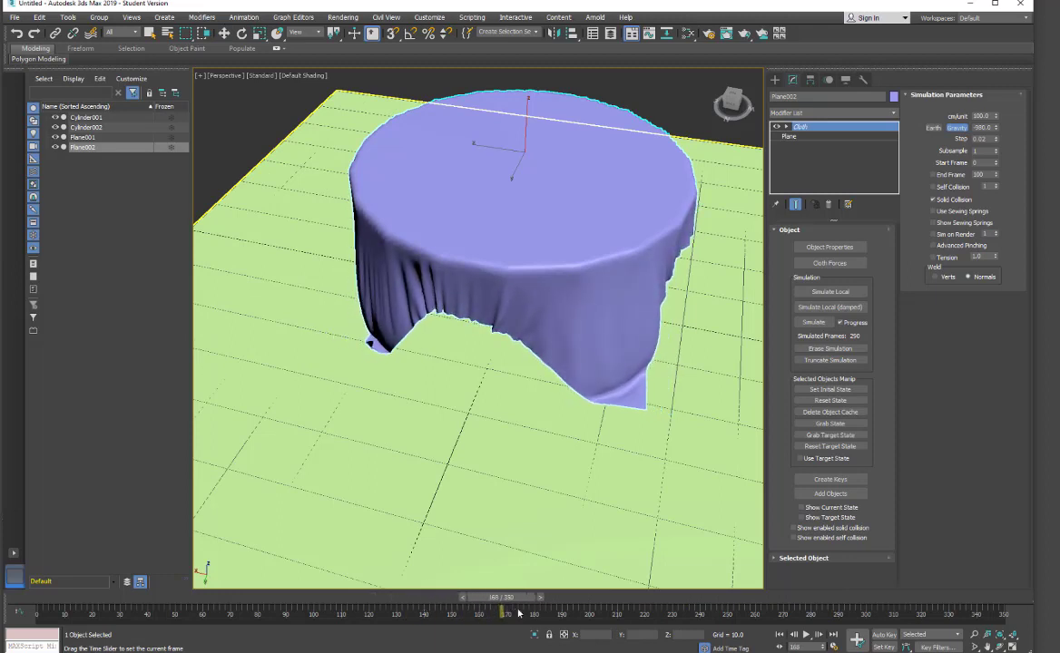
{"action": "key", "text": "w"}
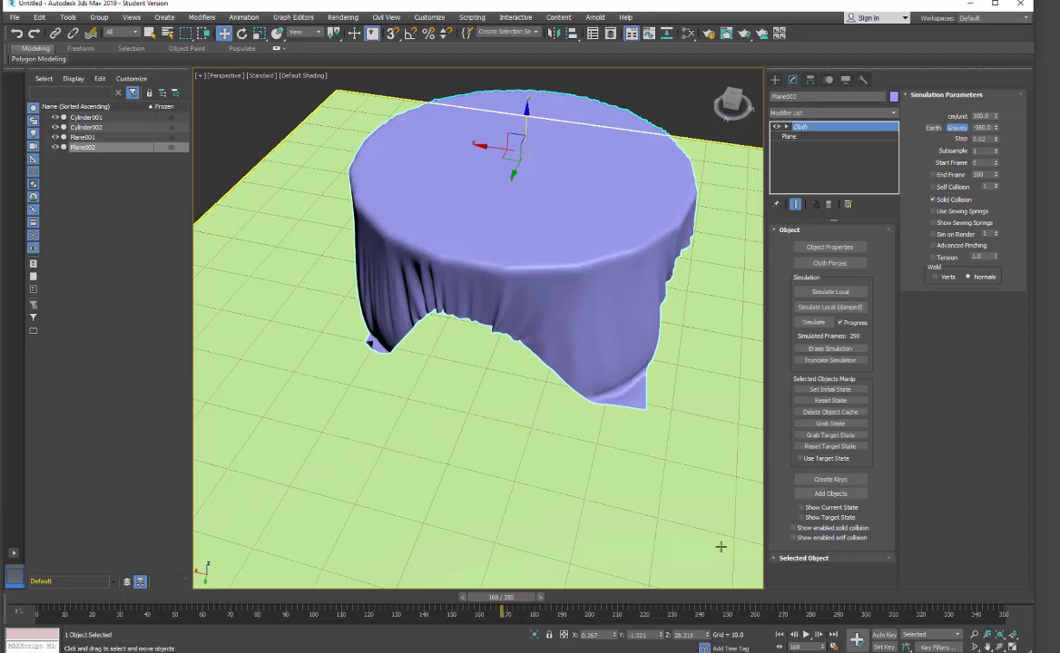
{"action": "right_click", "coordinate": [800, 130]}
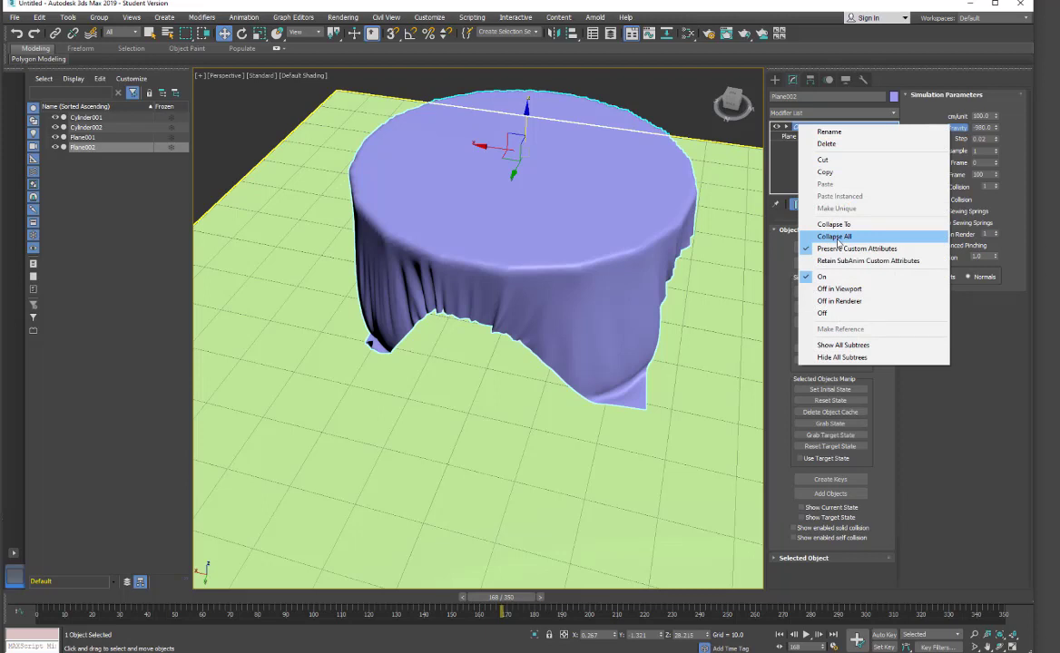
{"action": "key", "text": "Escape"}
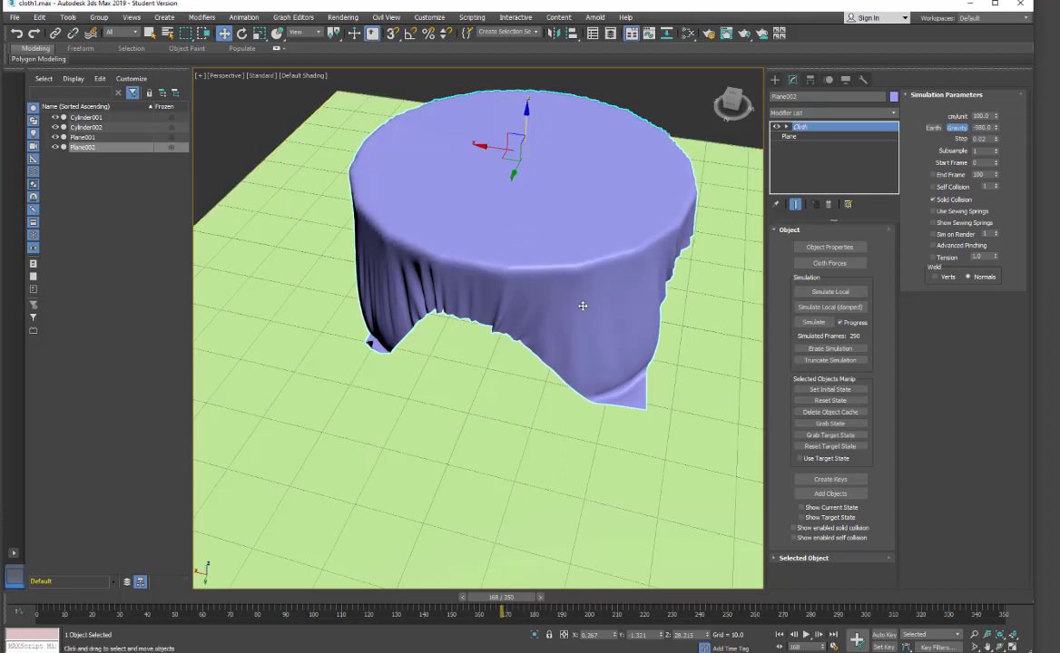
Erase the cloth simulation and drape the cloth over the table again using local and damped local simulation.
{"action": "left_click", "coordinate": [810, 351]}
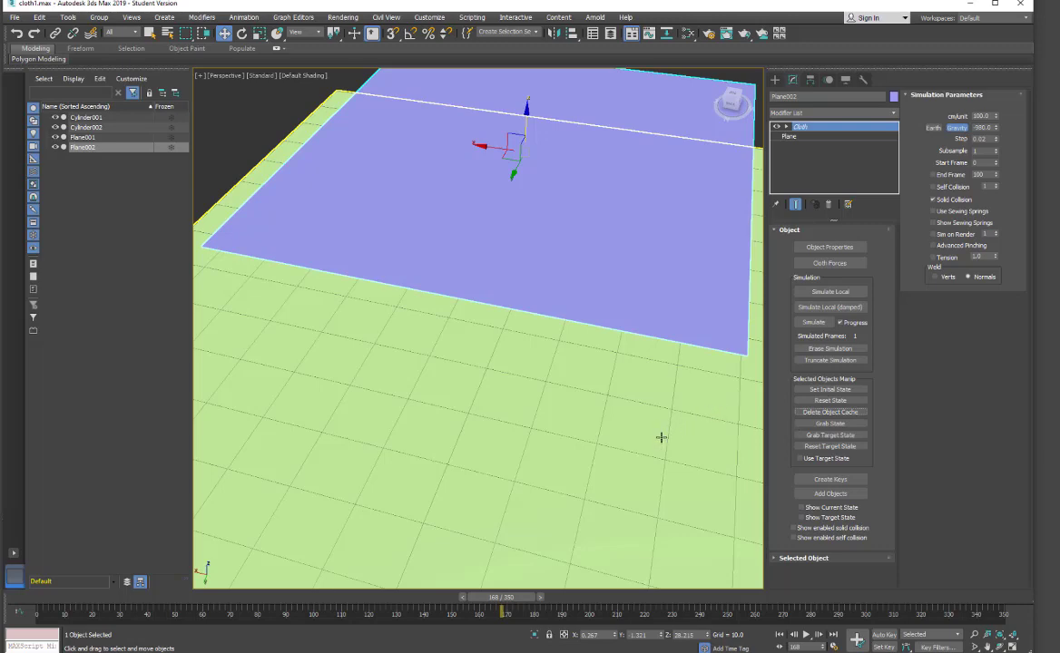
{"action": "middle_click_drag", "start_coordinate": [632, 445], "coordinate": [597, 467], "text": "alt"}
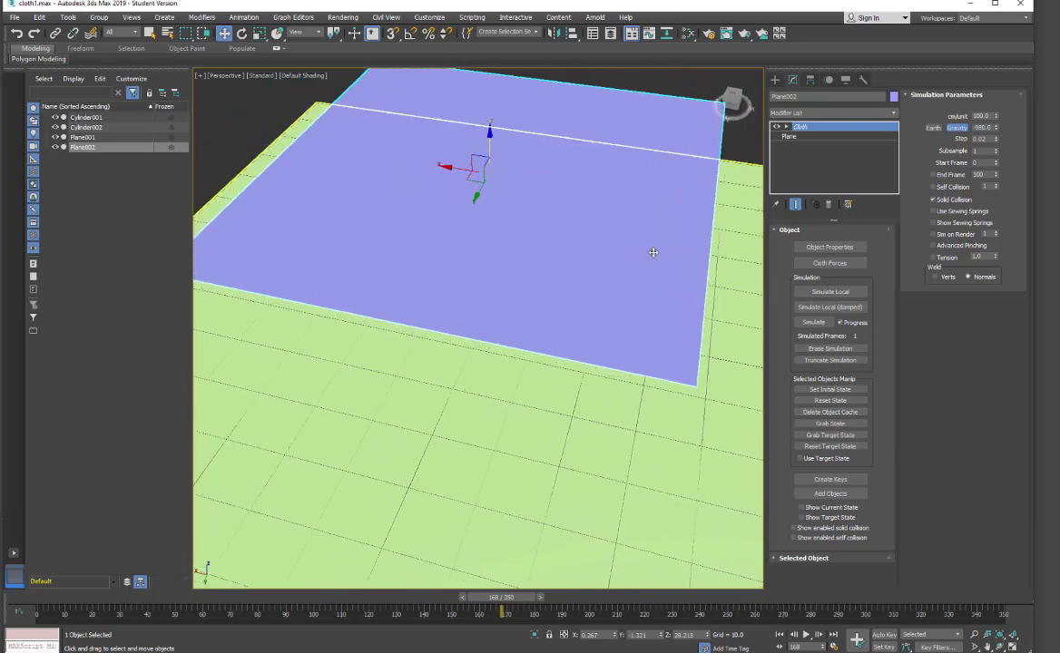
{"action": "left_click", "coordinate": [829, 292]}
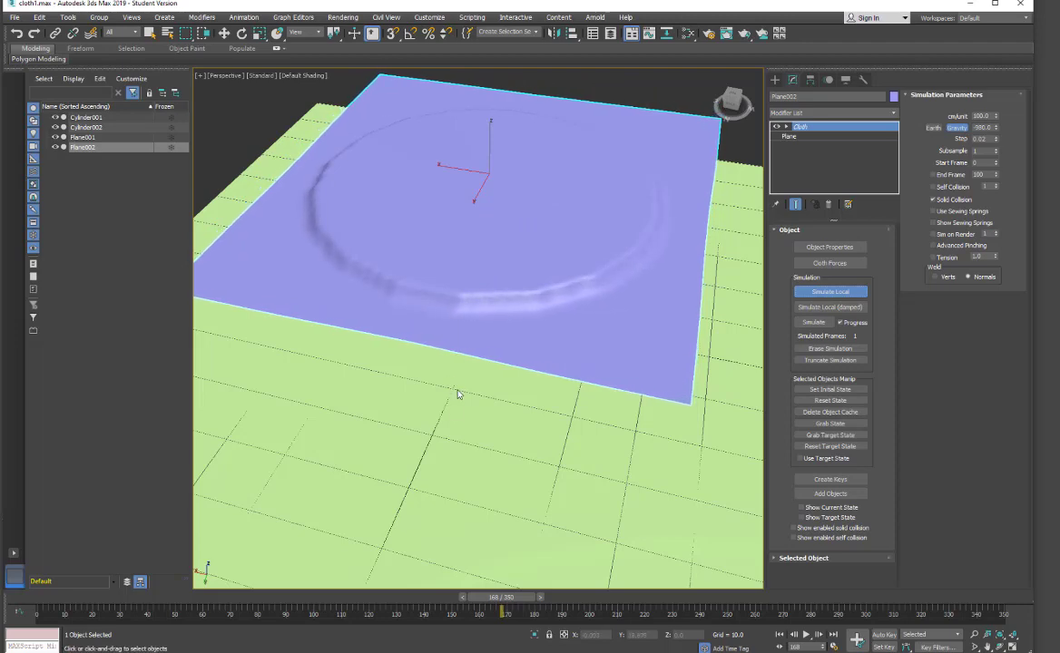
{"action": "mouse_move", "coordinate": [440, 438]}
{"action": "middle_mouse_down", "text": "alt"}
{"action": "mouse_move", "coordinate": [458, 419]}
{"action": "mouse_move", "coordinate": [450, 409]}
{"action": "mouse_move", "coordinate": [435, 415]}
{"action": "middle_mouse_up", "text": "alt"}
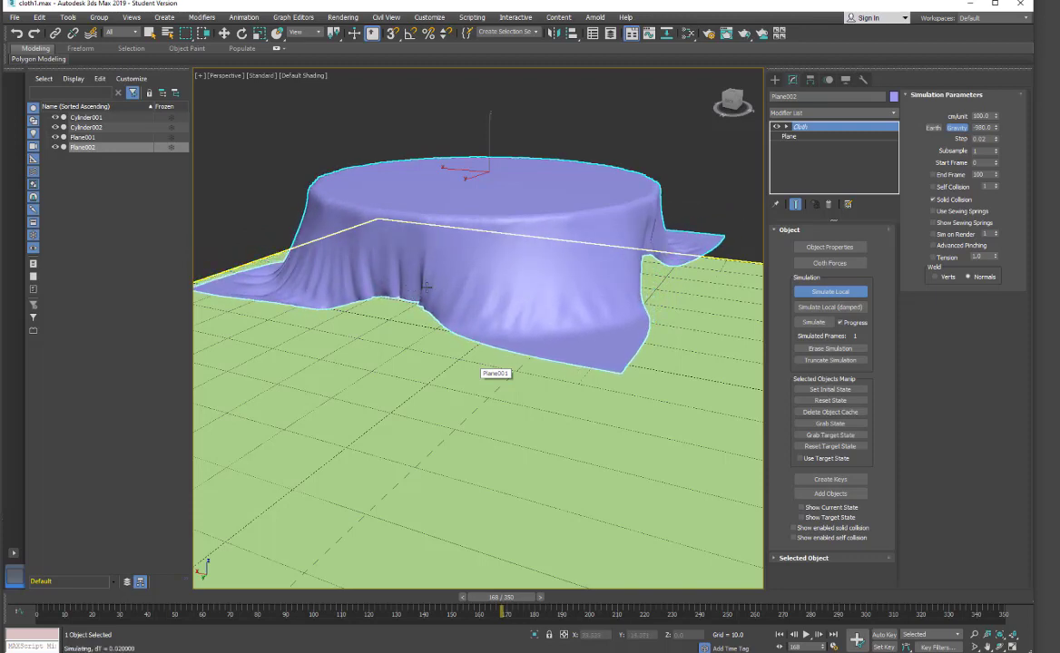
{"action": "left_click", "coordinate": [815, 294]}
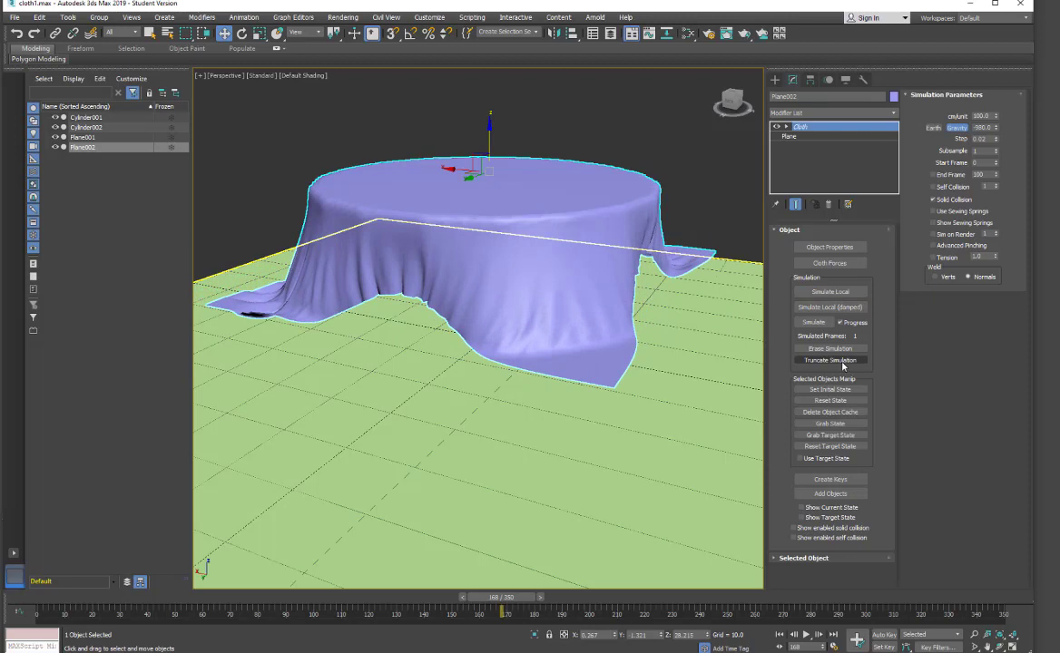
{"action": "left_click", "coordinate": [818, 309]}
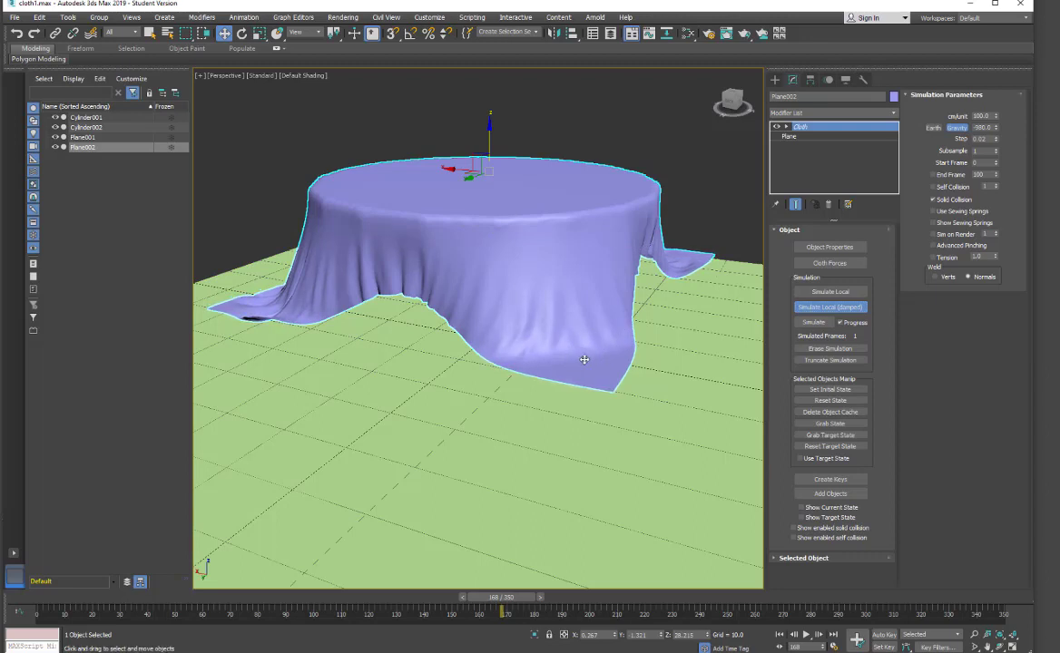
{"action": "left_click", "coordinate": [812, 323]}
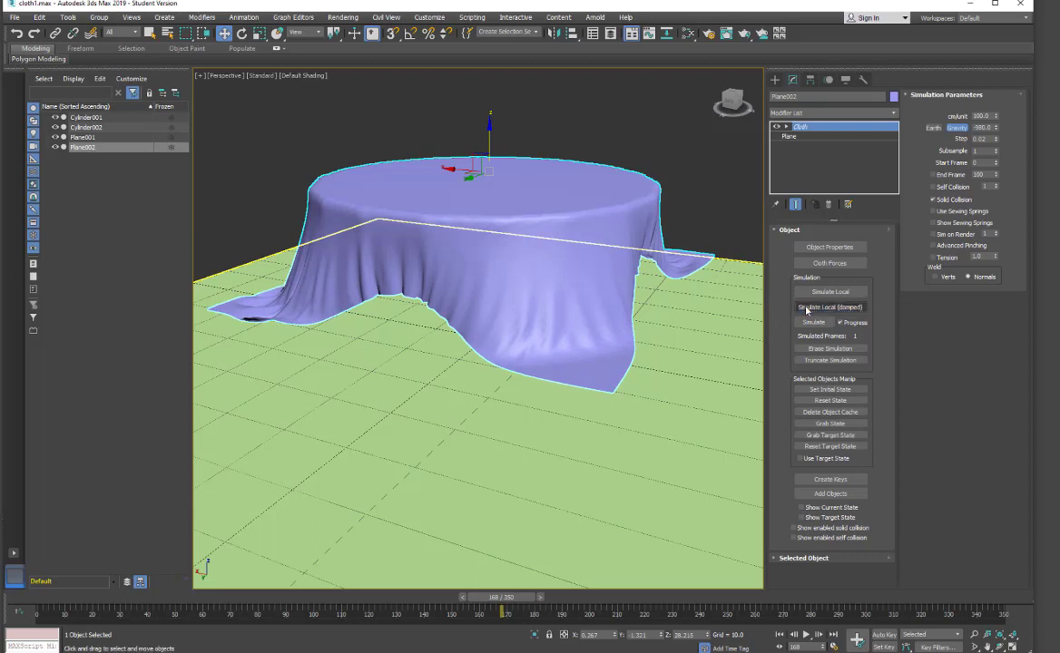
{"action": "left_click", "coordinate": [829, 291]}
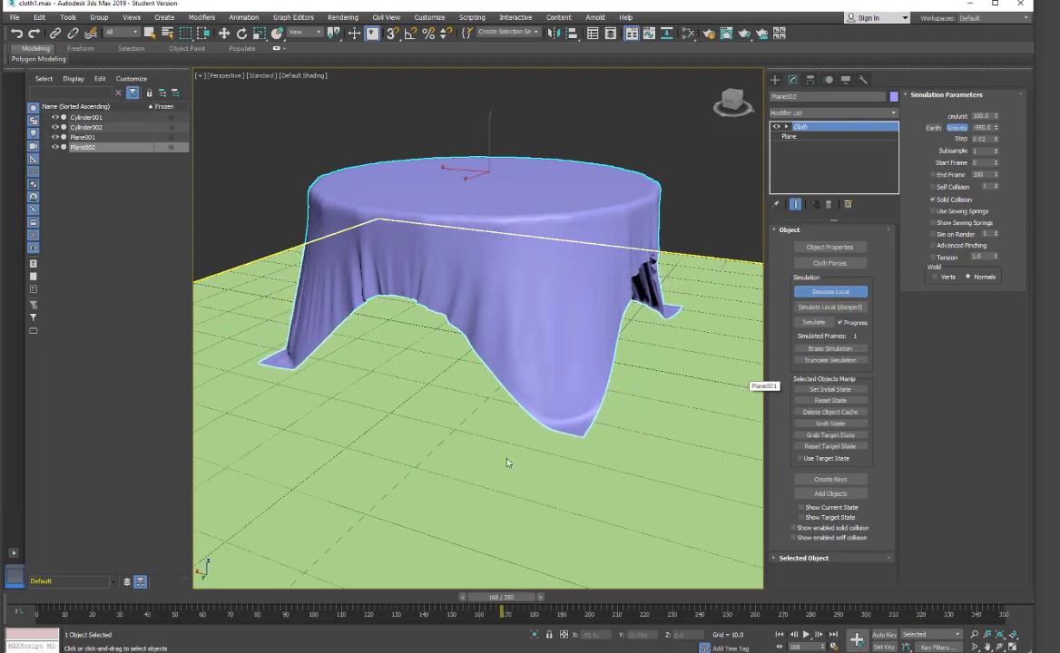
Orbit around the table and scrub the timeline back to frame 0 and forward to frame 183.
{"action": "middle_click_drag", "start_coordinate": [461, 444], "coordinate": [524, 382], "text": "alt"}
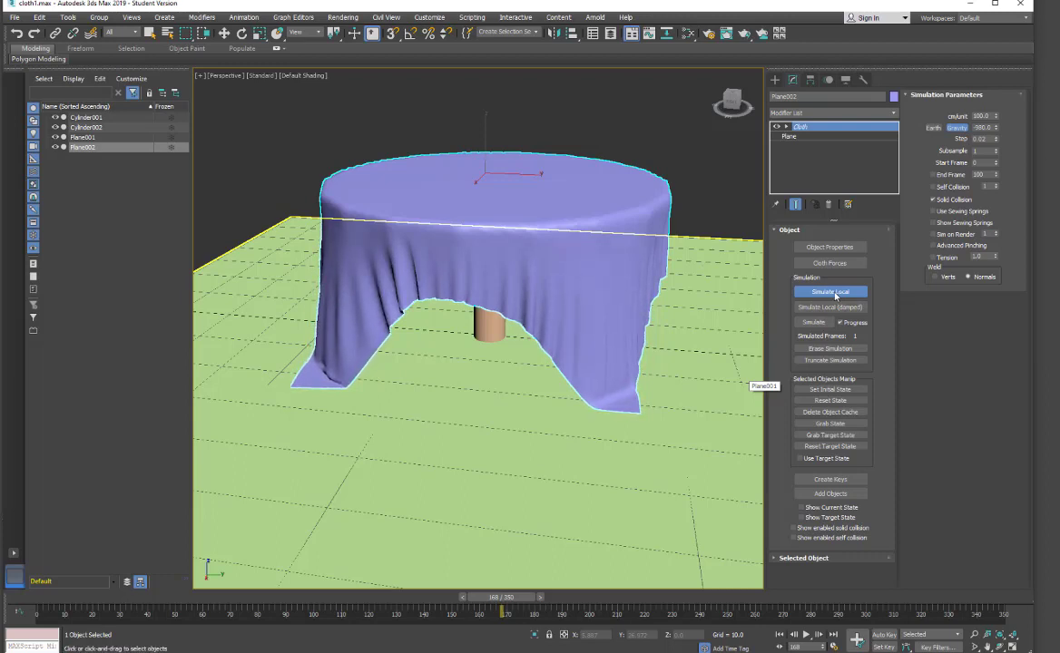
{"action": "key", "text": "w"}
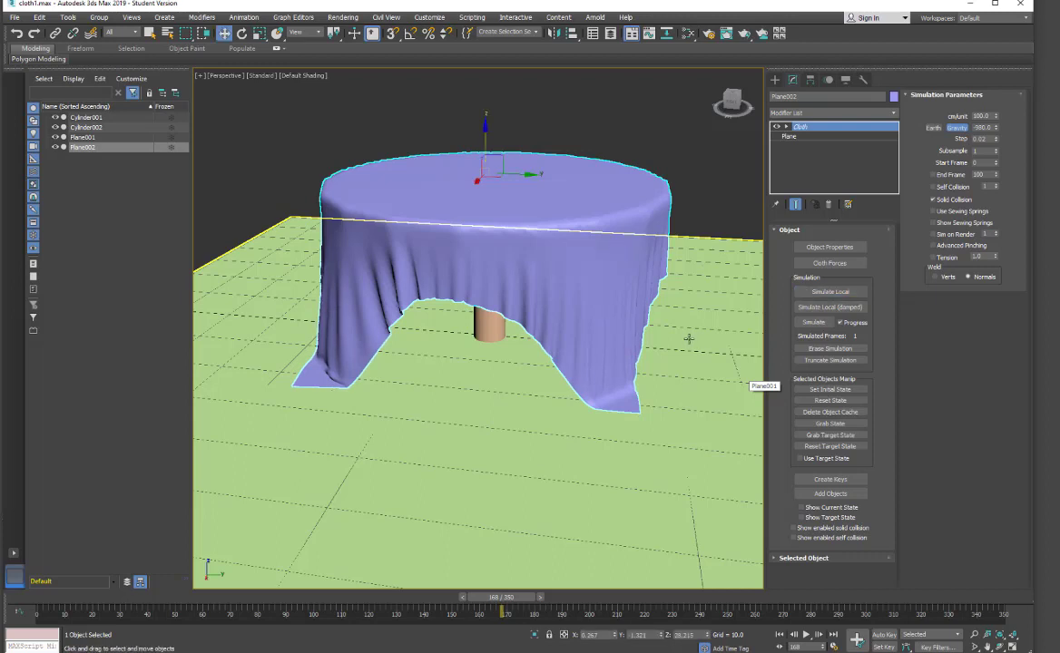
{"action": "left_click_drag", "start_coordinate": [512, 606], "coordinate": [43, 608]}
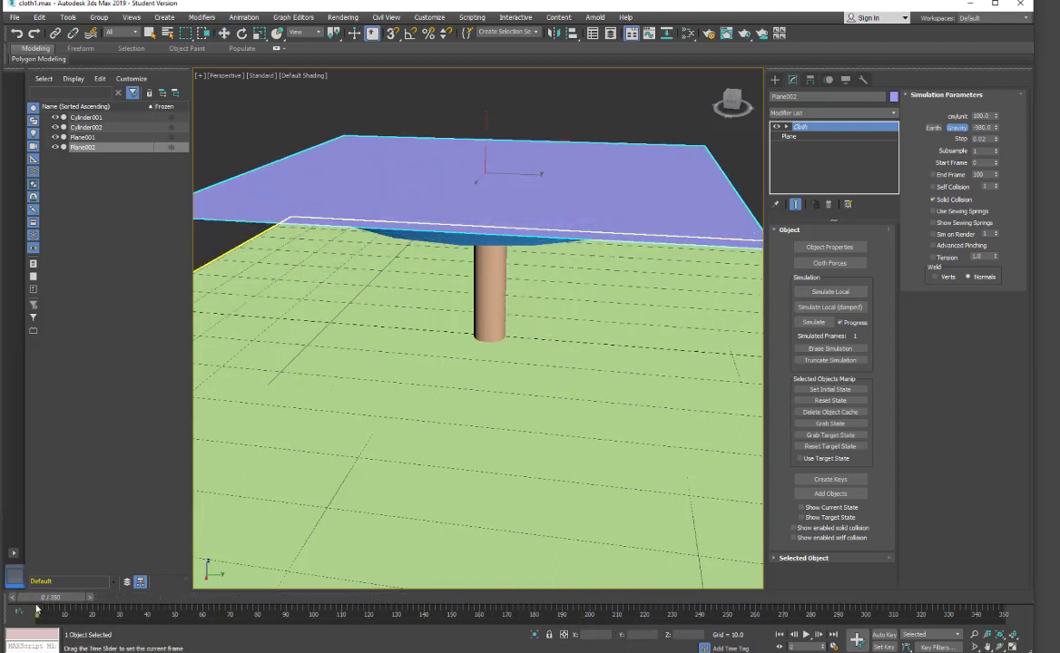
{"action": "key", "text": "w"}
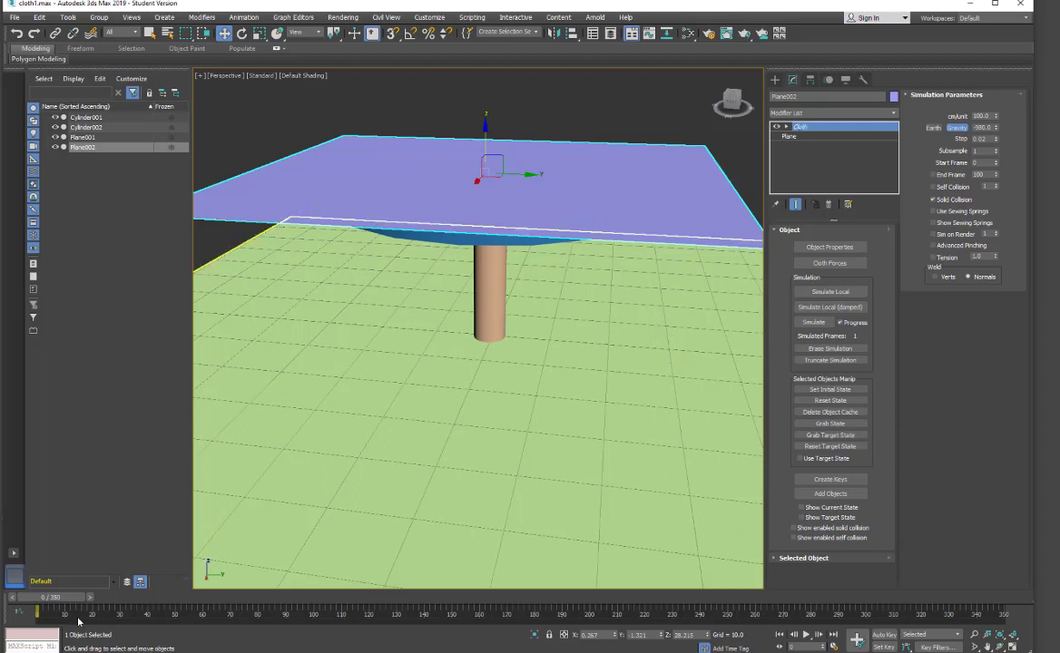
{"action": "left_click_drag", "start_coordinate": [78, 621], "coordinate": [561, 621]}
{"action": "key", "text": "w"}
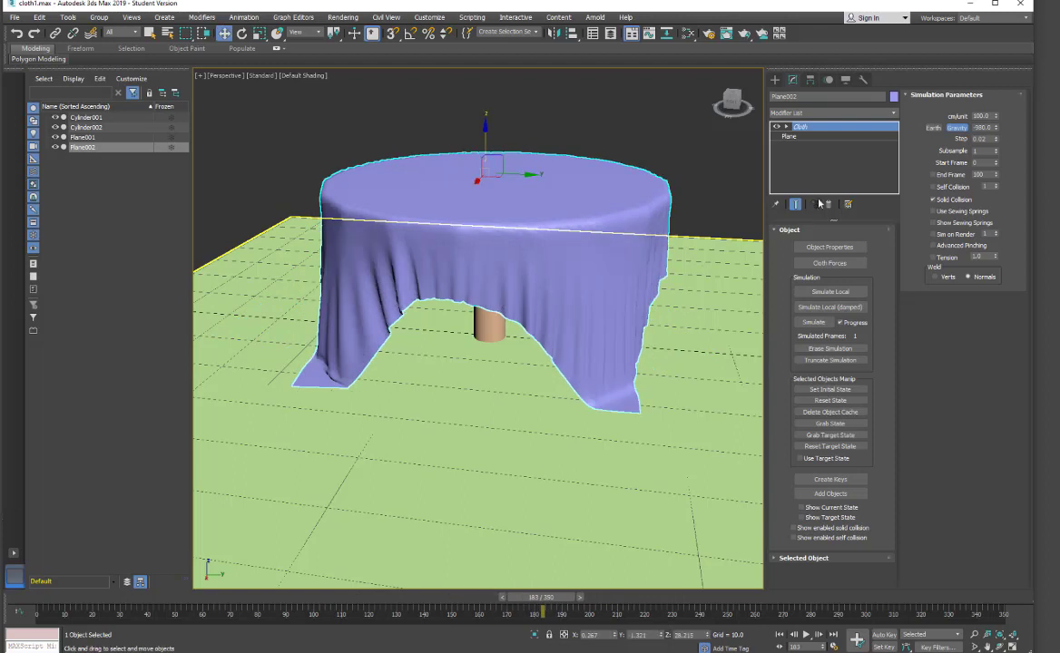
Collapse the cloth's modifier stack into an editable mesh, accepting the warning.
{"action": "right_click", "coordinate": [807, 135]}
{"action": "left_click", "coordinate": [839, 236]}
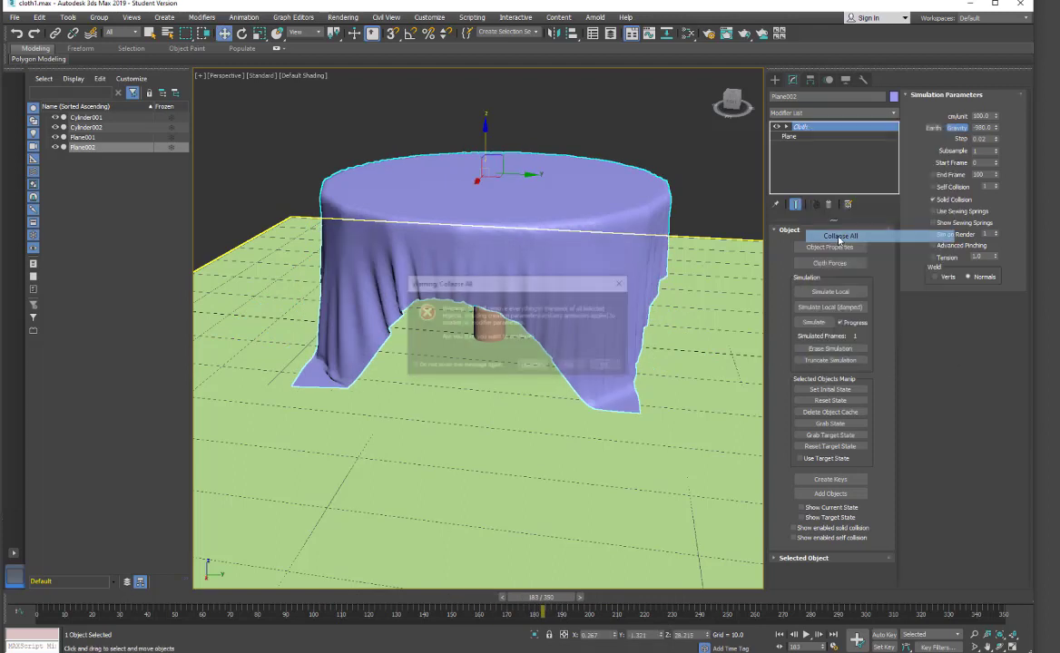
{"action": "left_click", "coordinate": [567, 364]}
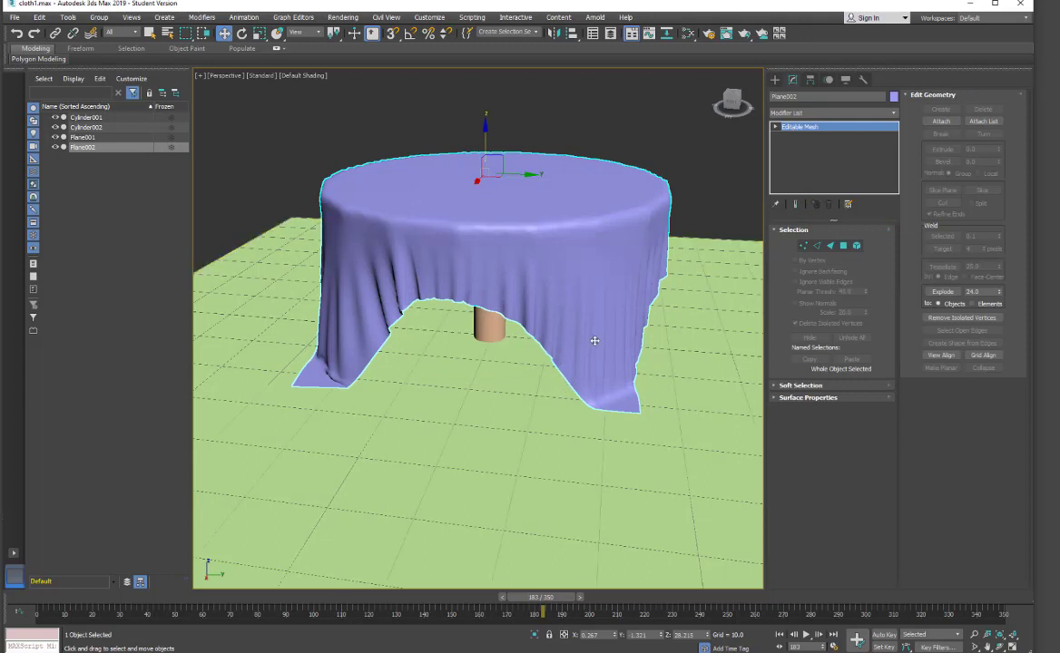
At vertex sub-object level, select the vertices of the cloth's front-right hanging corner.
{"action": "left_click", "coordinate": [803, 246]}
{"action": "left_click", "coordinate": [583, 320]}
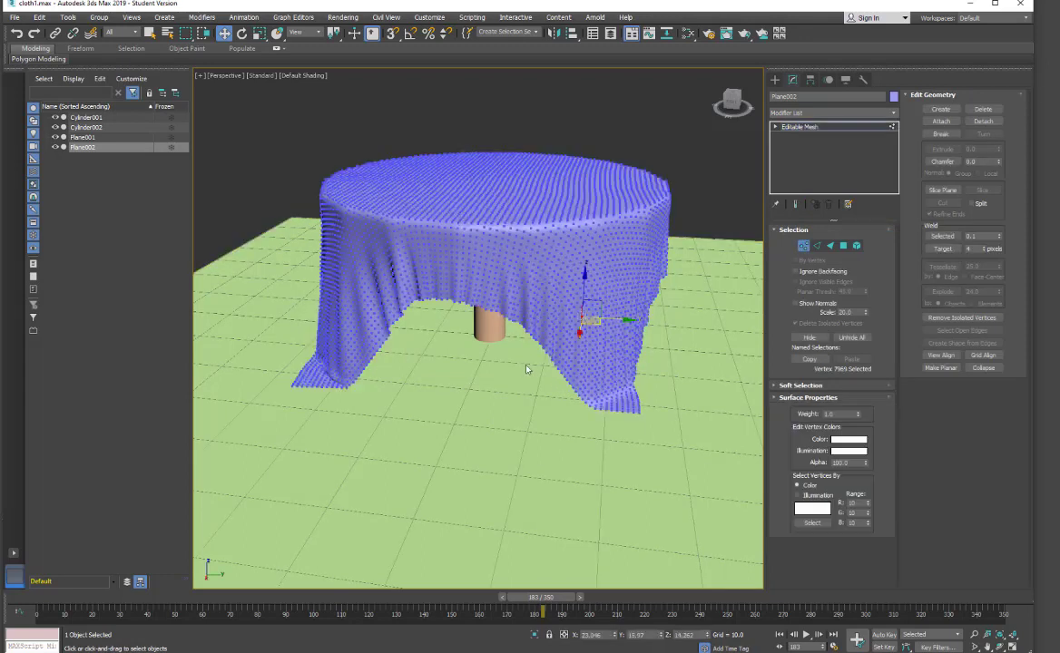
{"action": "left_click_drag", "start_coordinate": [612, 424], "coordinate": [615, 415]}
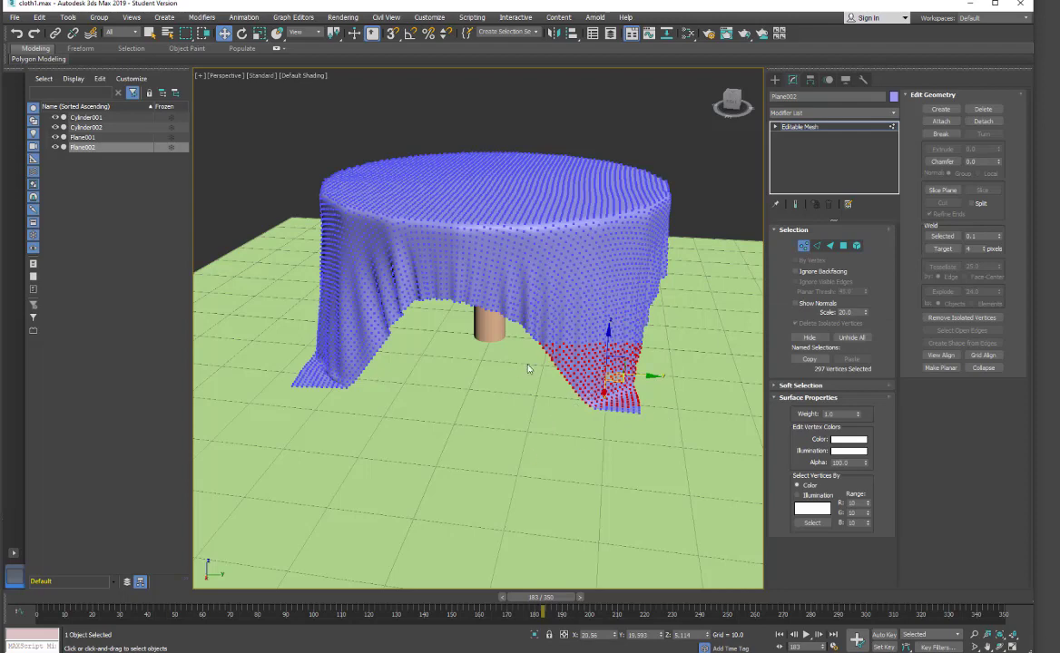
{"action": "scroll", "coordinate": [527, 368], "scroll_direction": "up", "scroll_amount": 10}
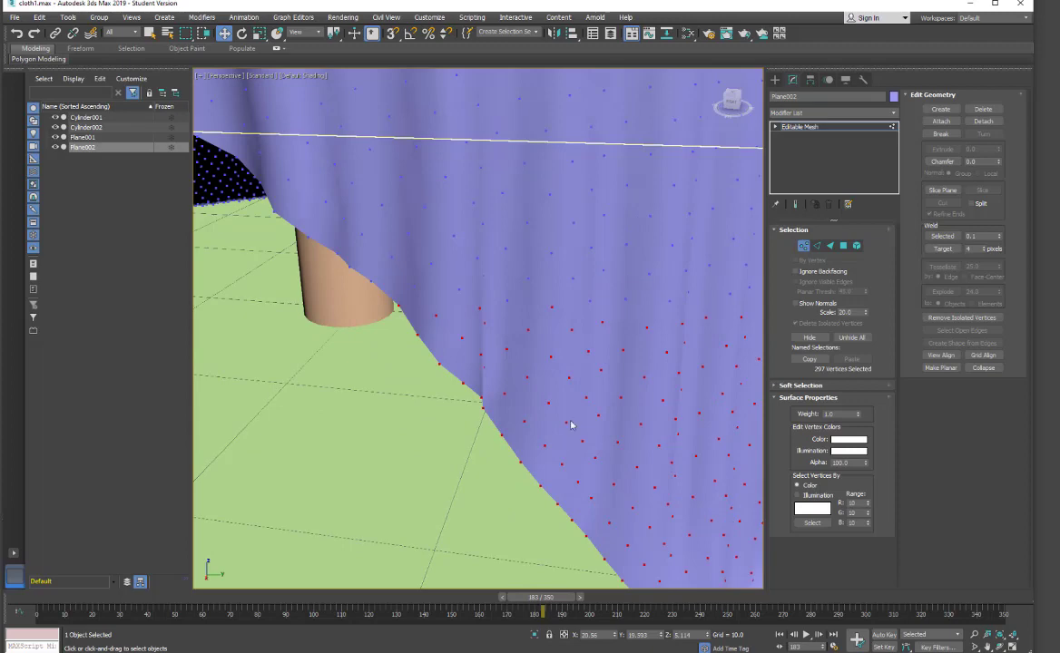
{"action": "scroll", "coordinate": [345, 445], "scroll_direction": "down", "scroll_amount": 10}
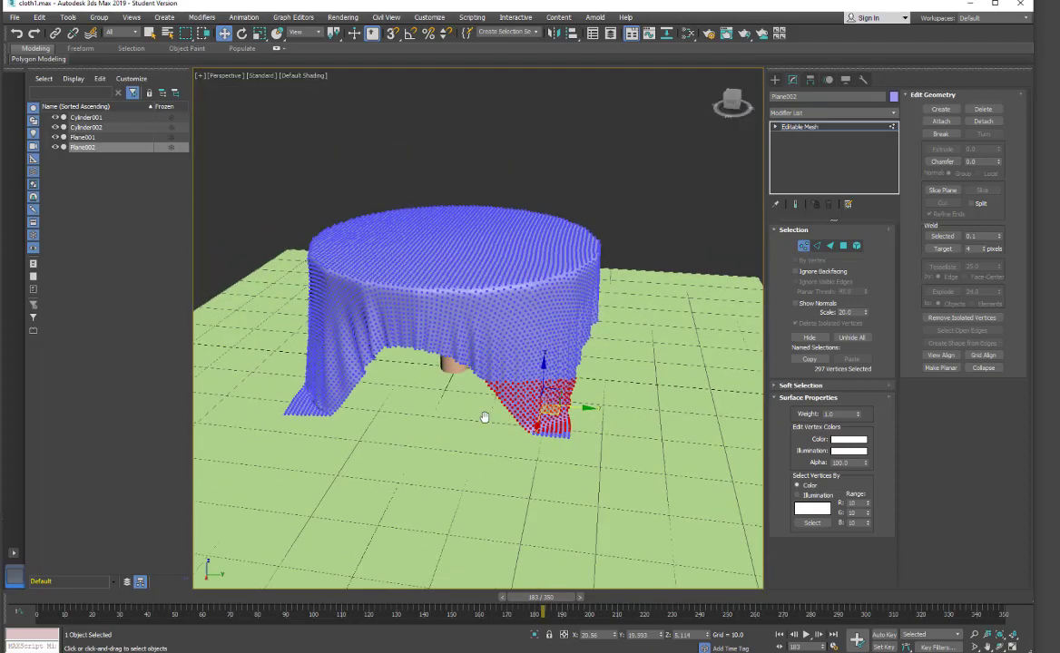